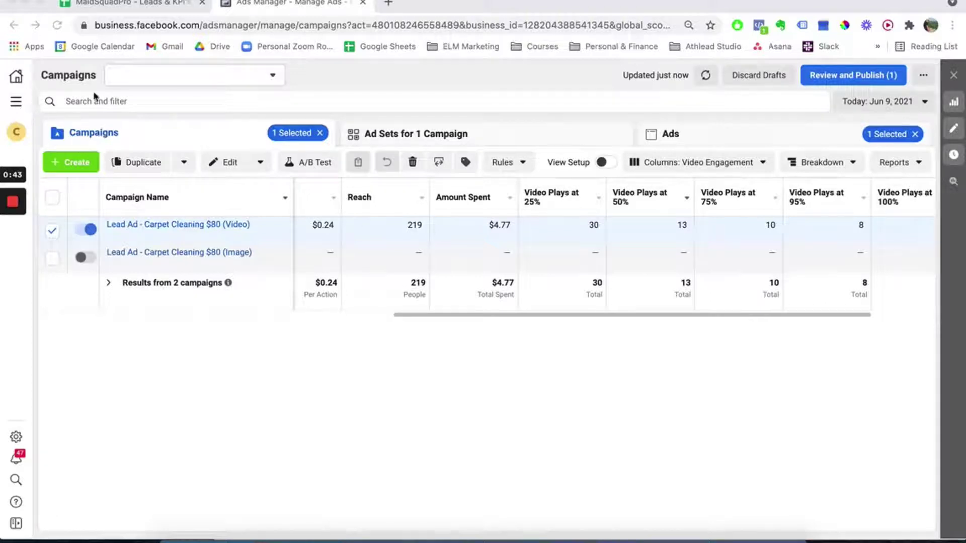
# Open the ads management tool and start a new campaign with the Lead generation objective.
pyautogui.click(17, 102)
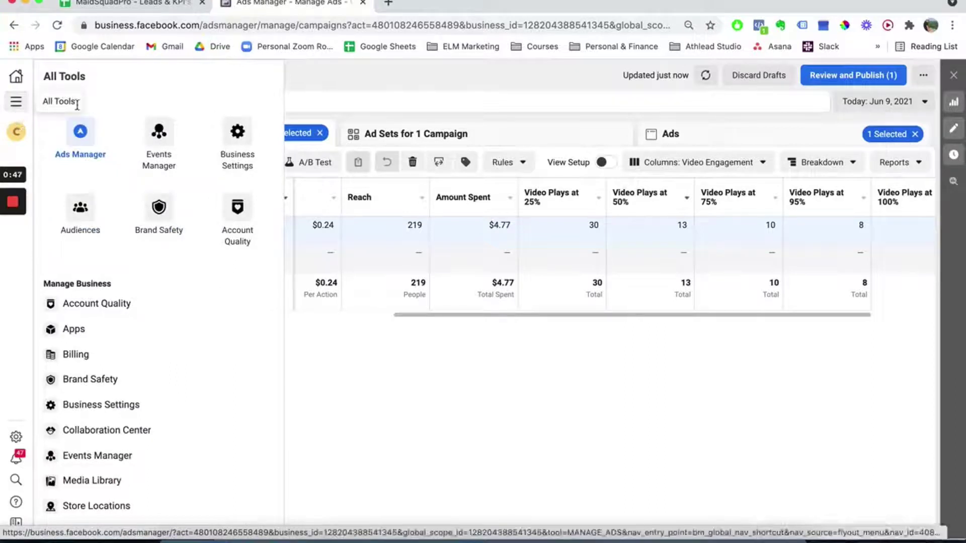
pyautogui.click(80, 151)
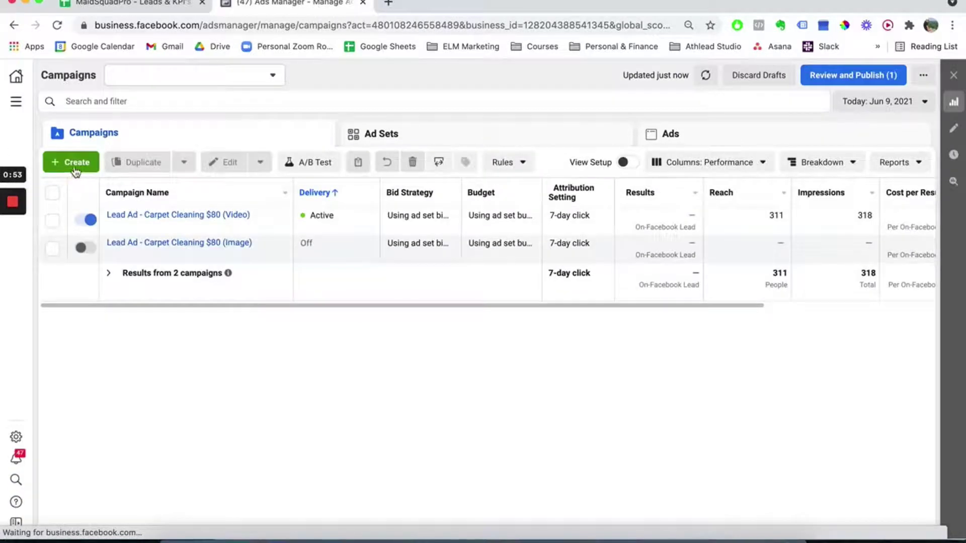
pyautogui.click(74, 163)
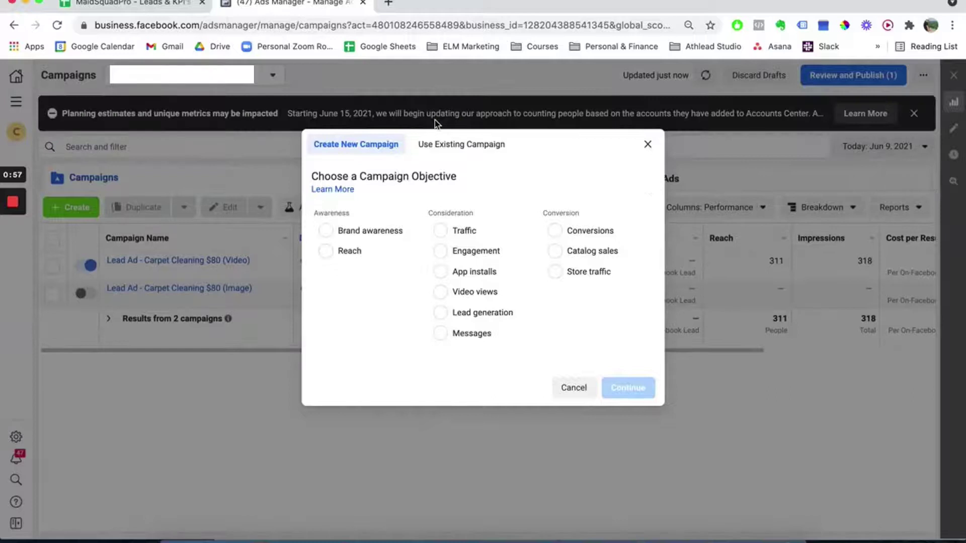
pyautogui.click(443, 314)
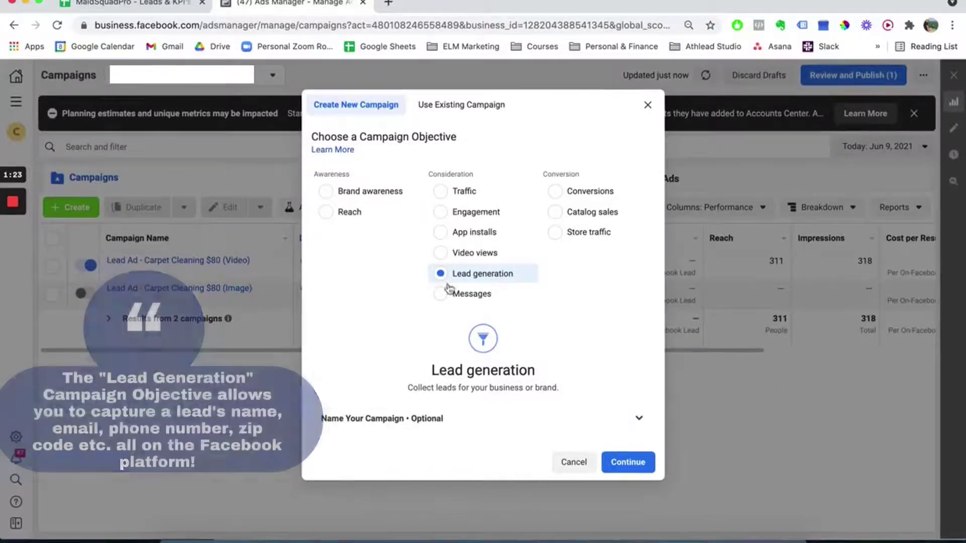
# Name the campaign "Lead Ad - $80 Deep Carpet Cleaning" and continue to its setup.
pyautogui.click(394, 419)
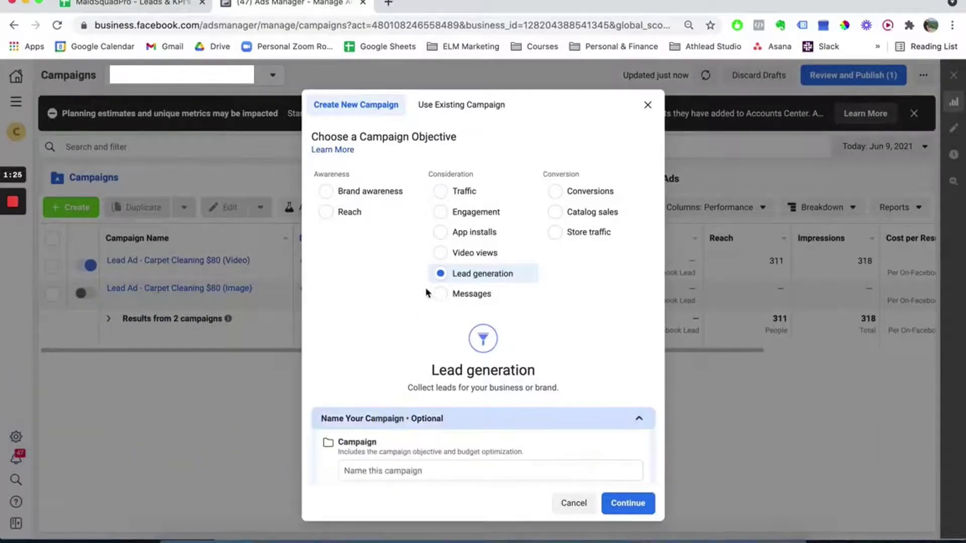
pyautogui.click(382, 347)
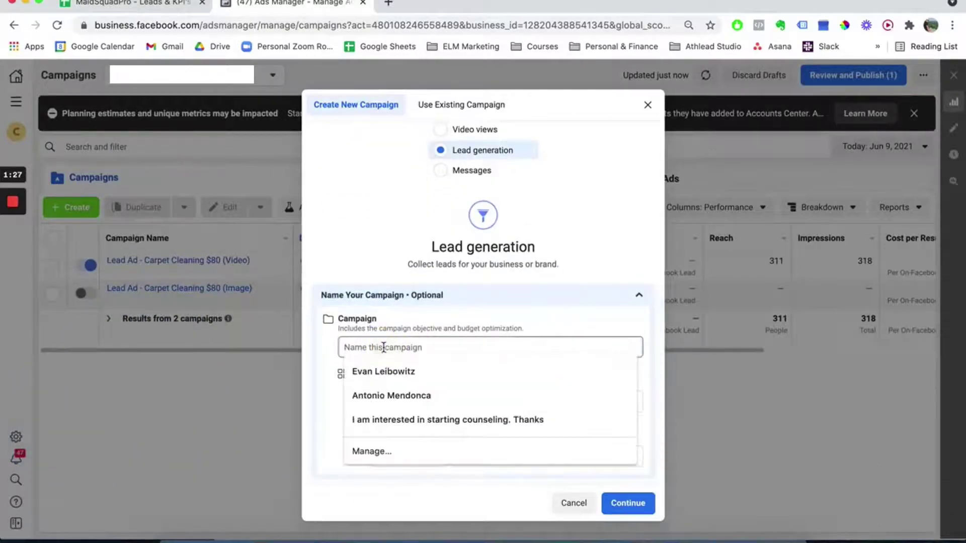
pyautogui.write('Lea')
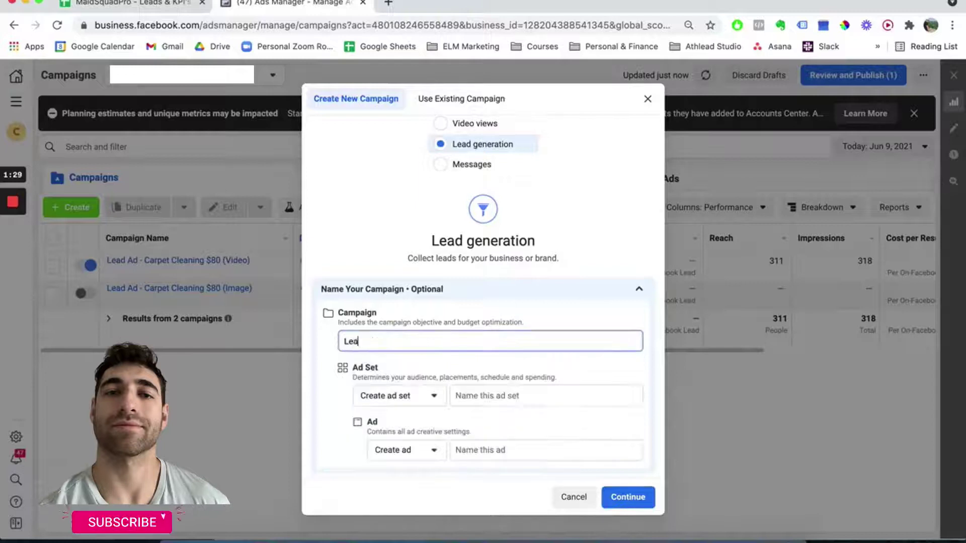
pyautogui.write('d Ad -')
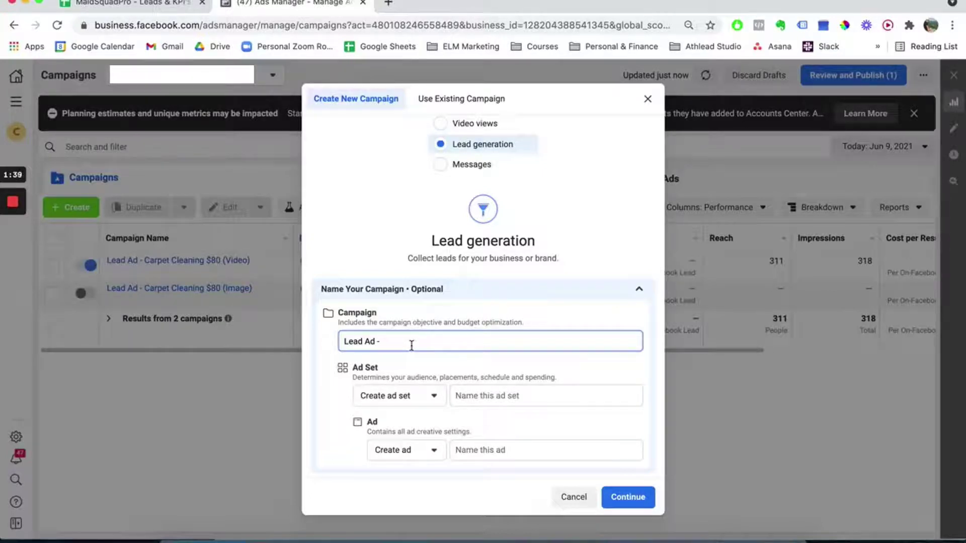
pyautogui.write('$80 Deep Carpet ')
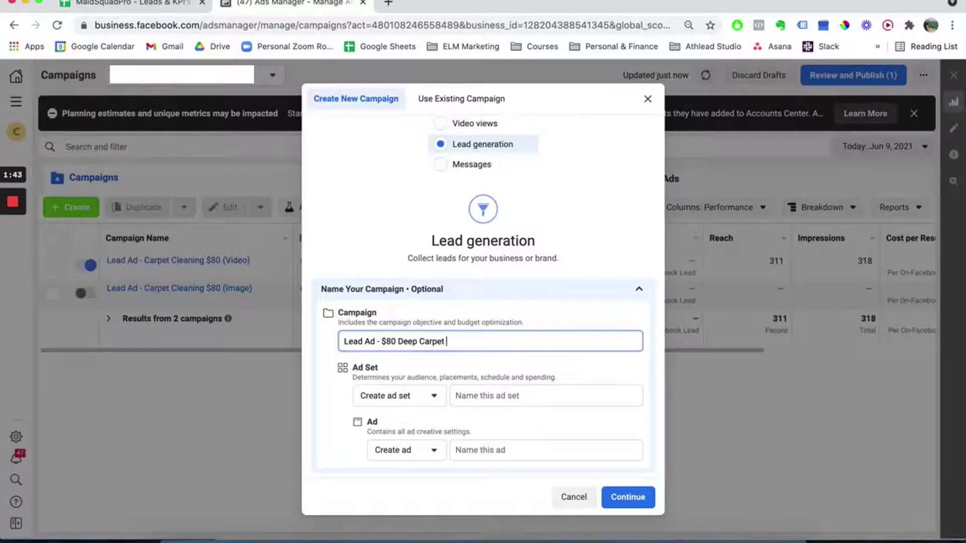
pyautogui.write('Cleaning')
pyautogui.click(622, 498)
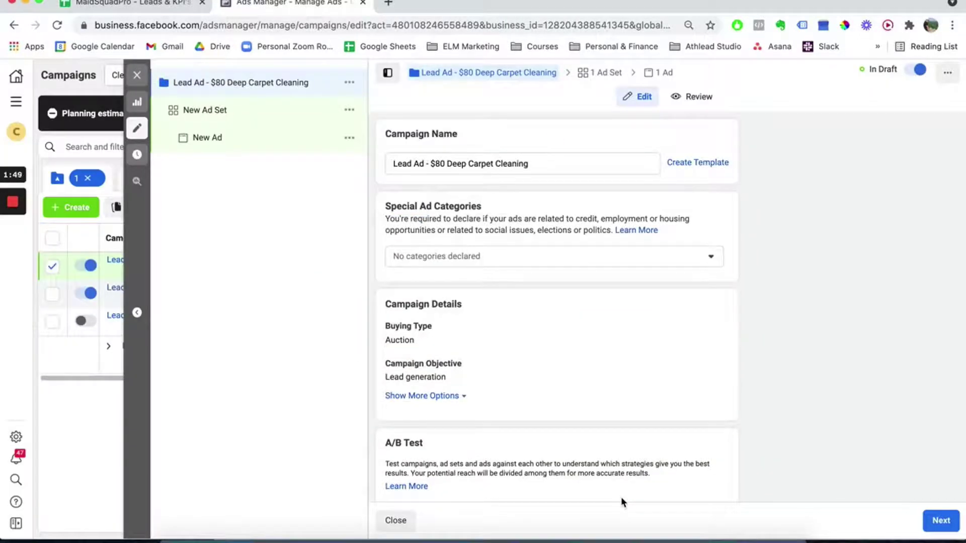
# Review the campaign settings through Campaign Budget Optimization and dismiss the conversions campaign recommendation.
pyautogui.scroll(-3, 548, 267)
pyautogui.scroll(-2, 548, 267)
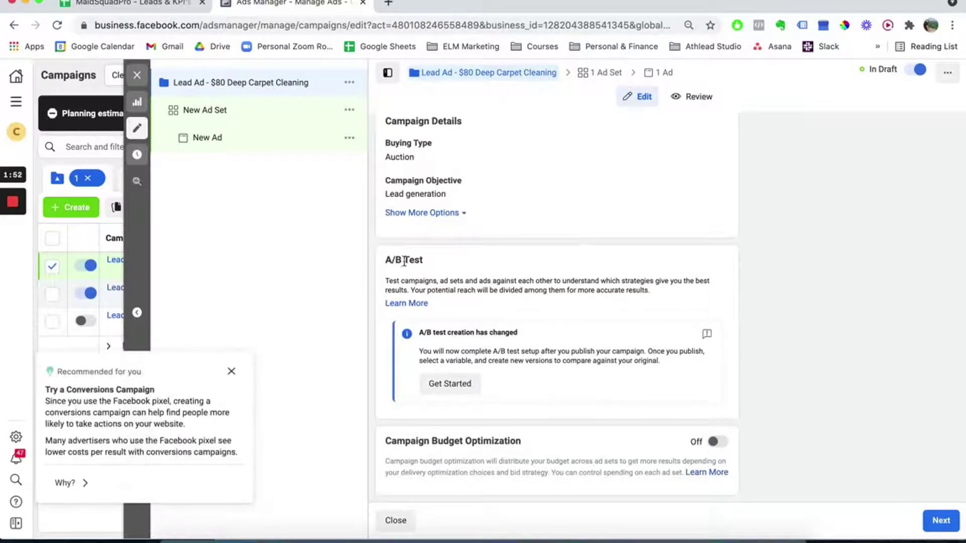
pyautogui.click(232, 372)
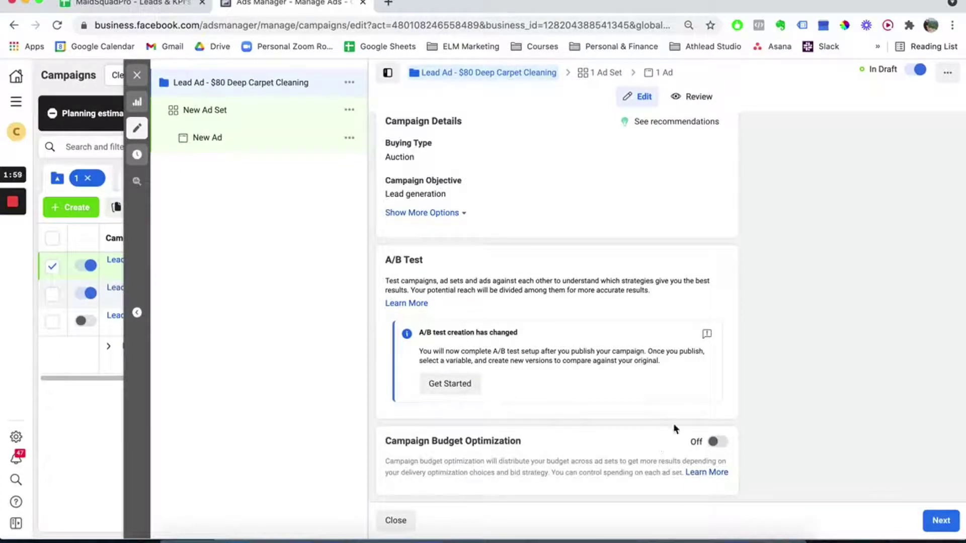
# Rename the campaign's new ad set as "Interest - Broad (30+)".
pyautogui.click(232, 112)
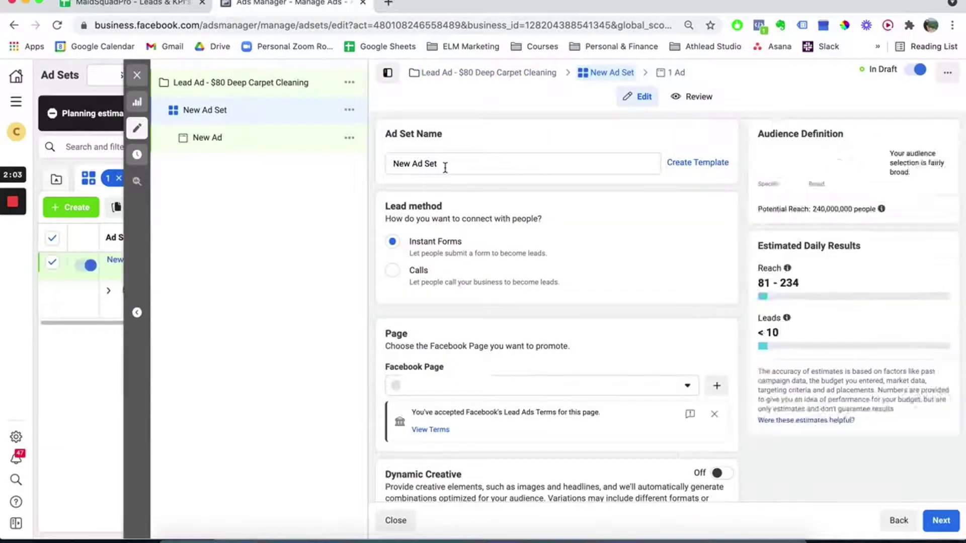
pyautogui.tripleClick(444, 163)
pyautogui.press('BackSpace')
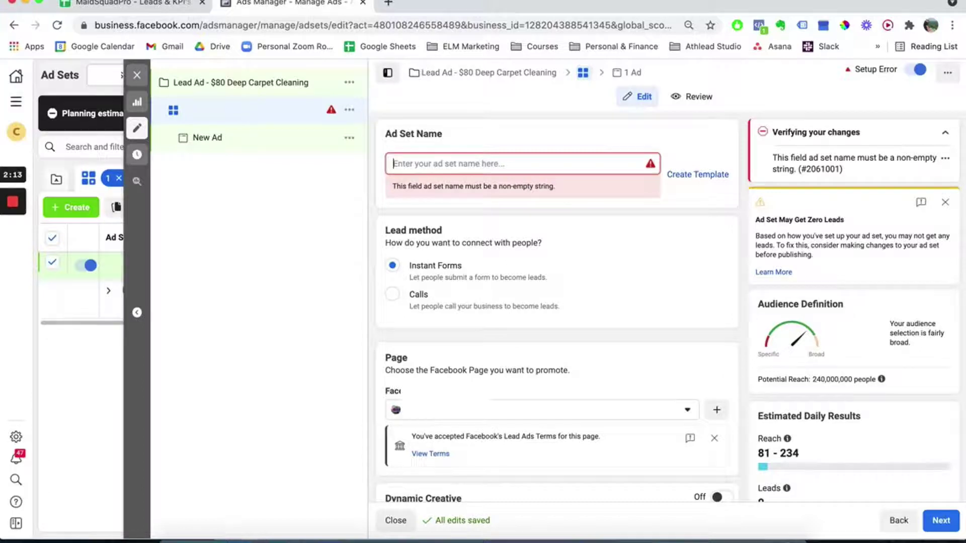
pyautogui.write('Interst')
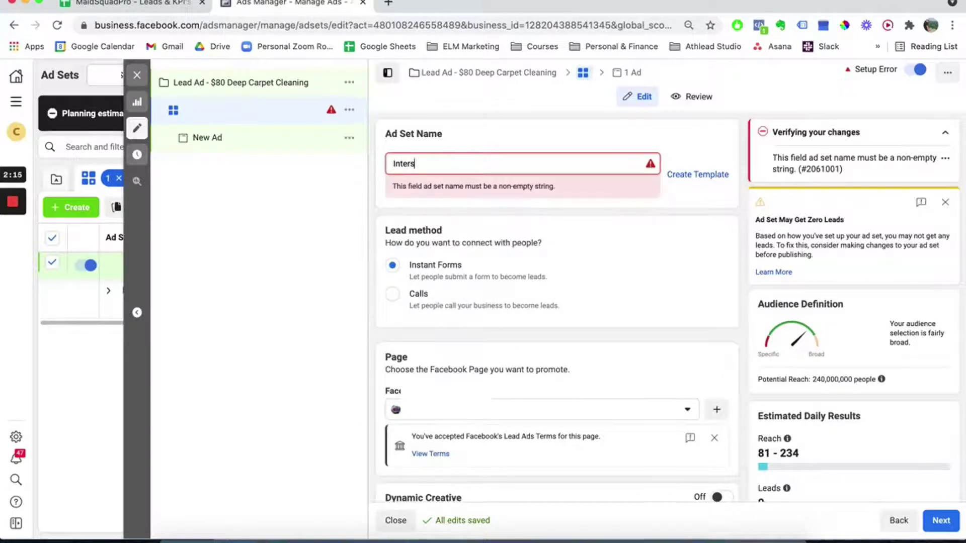
pyautogui.press('BackSpace')
pyautogui.write('est')
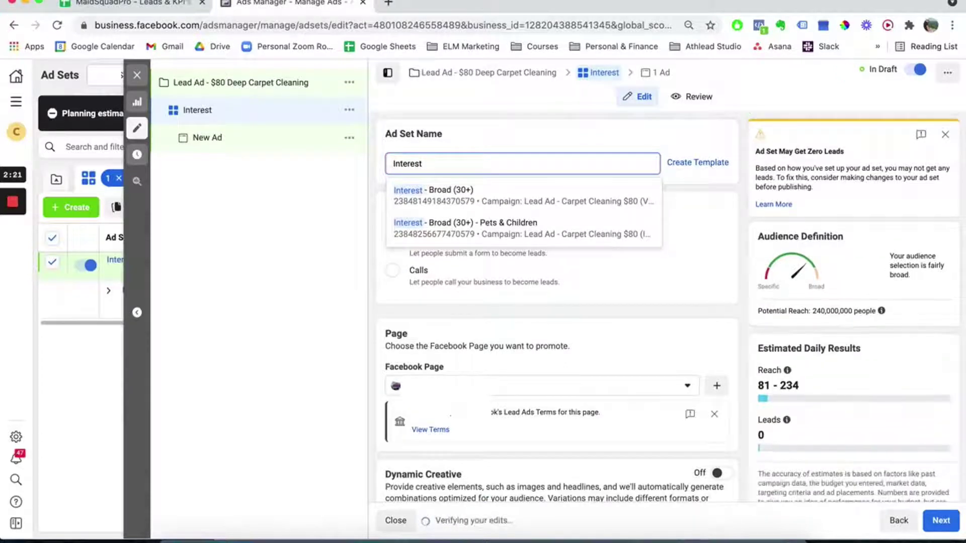
pyautogui.write(' -')
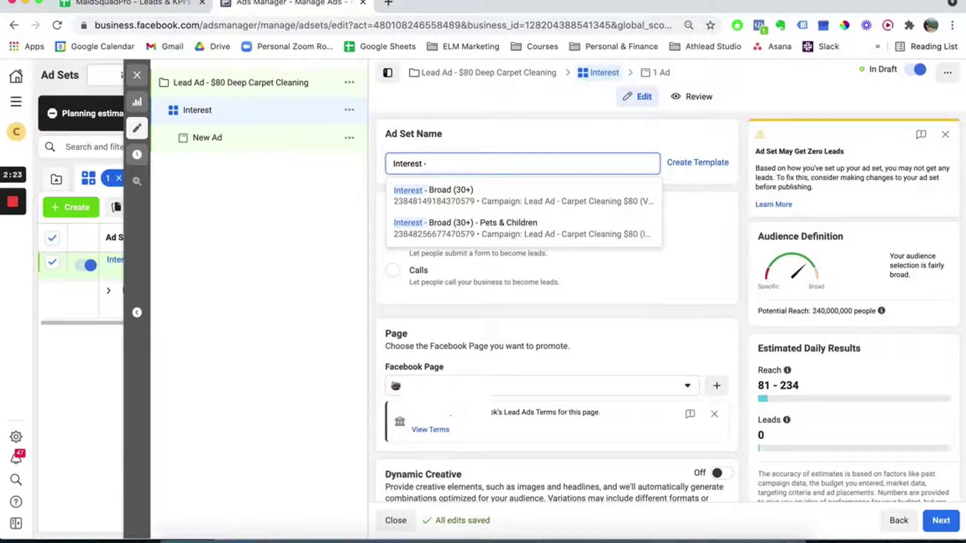
pyautogui.write(' Broad (')
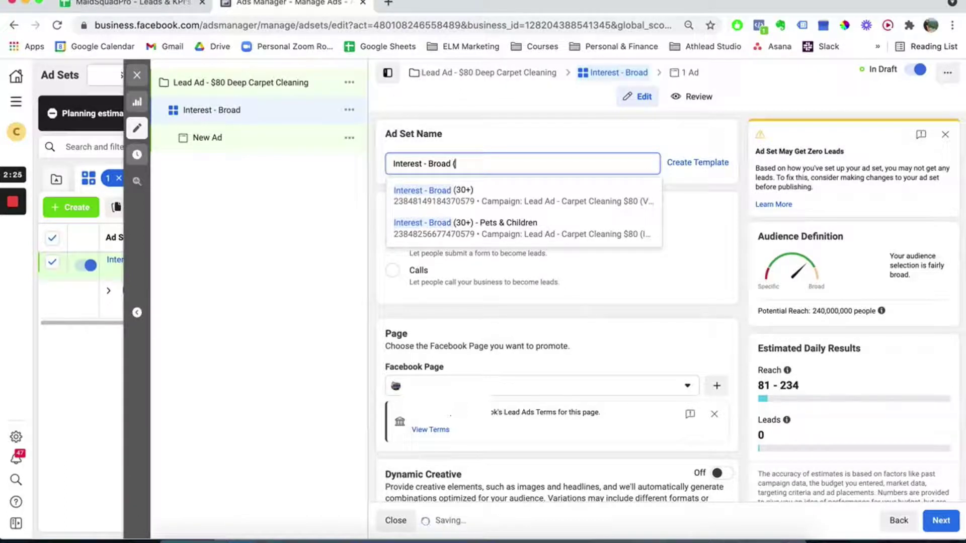
pyautogui.write('30+)')
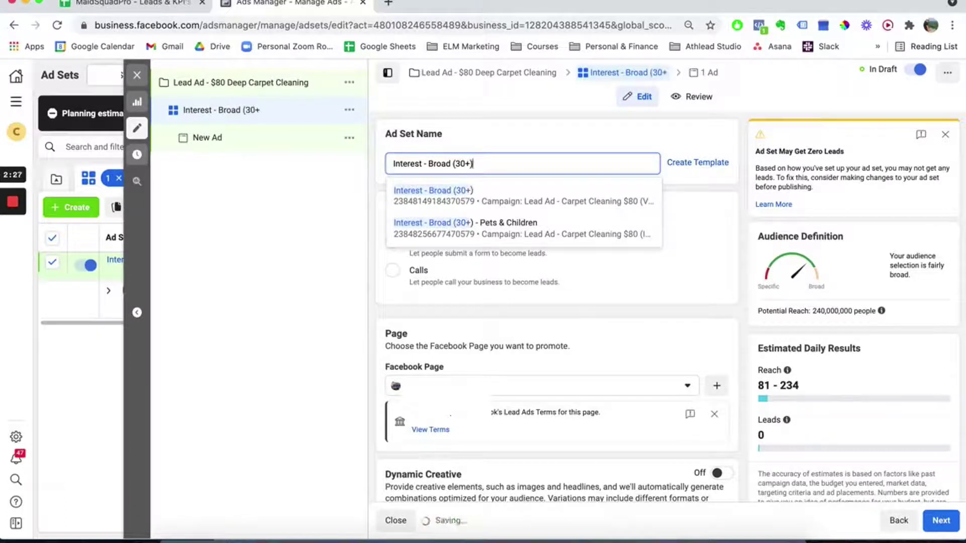
pyautogui.click(403, 205)
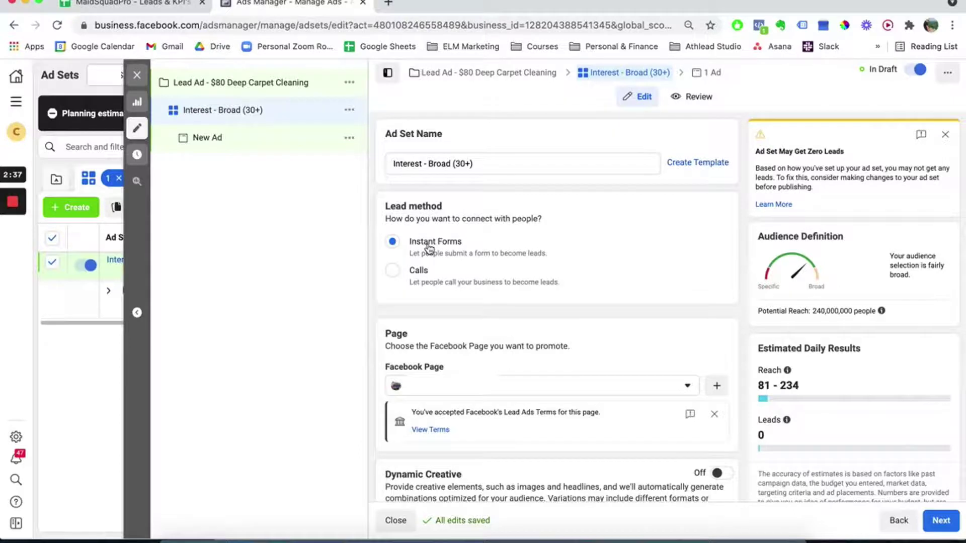
# Check the budget type options for the ad set and keep Daily Budget.
pyautogui.scroll(-5, 547, 222)
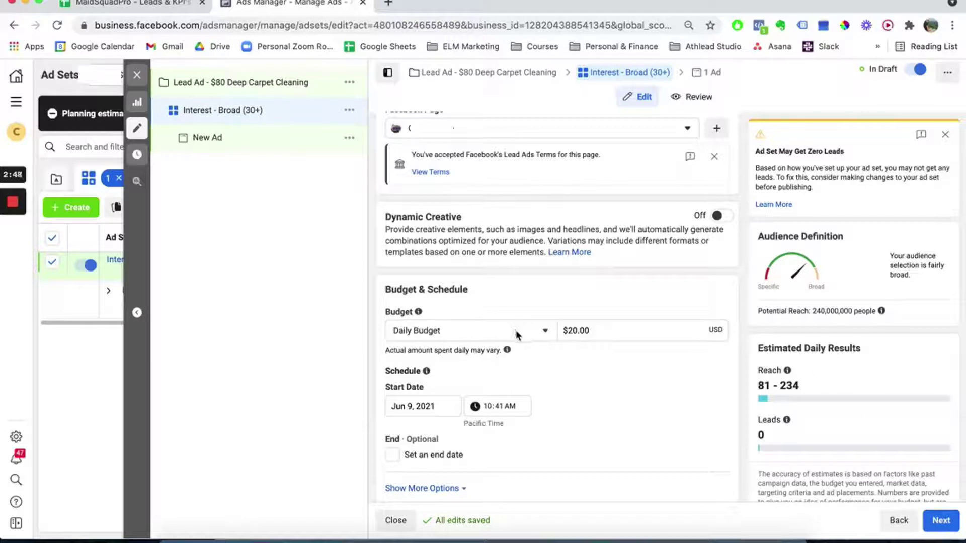
pyautogui.click(516, 332)
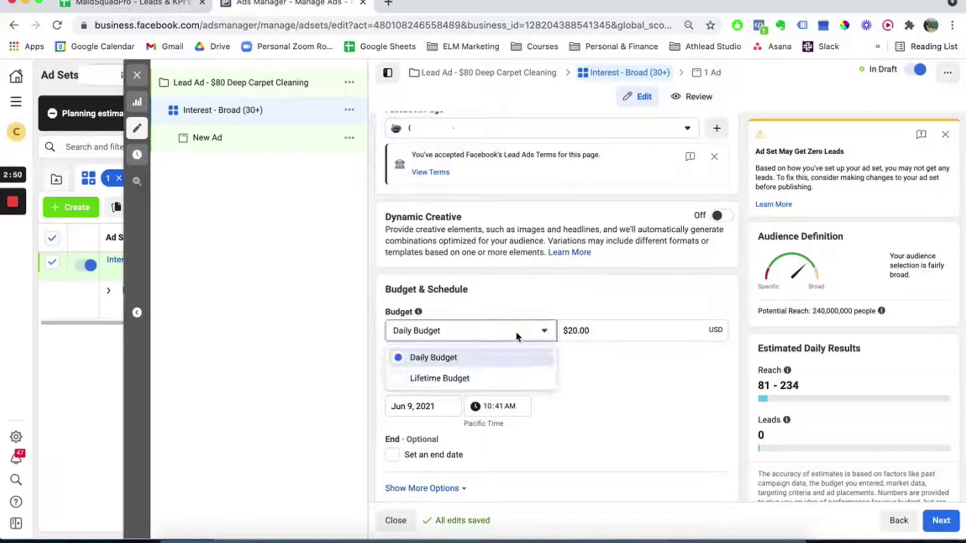
pyautogui.click(512, 305)
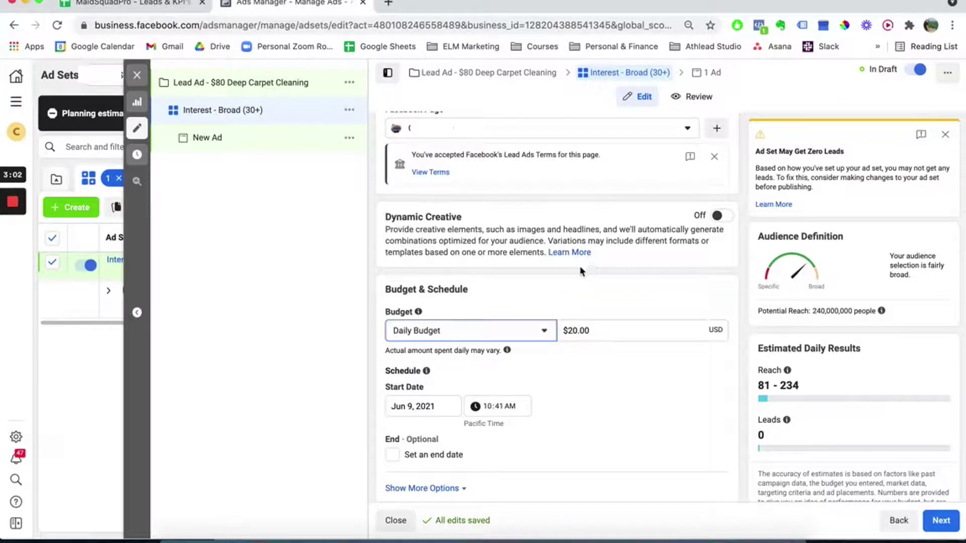
# Replace the audience's United States location with the business street address in Bethel, Connecticut, using an 8 mi radius.
pyautogui.scroll(-3, 578, 266)
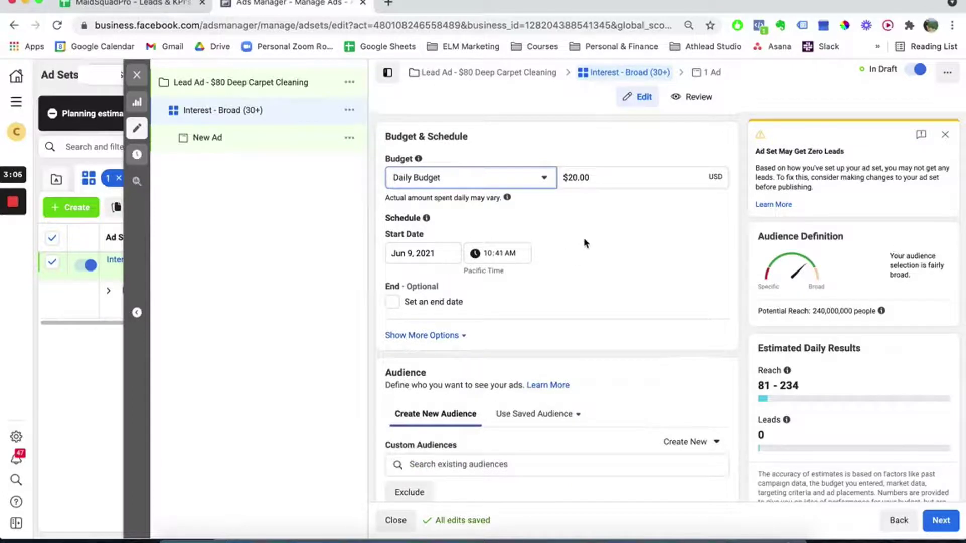
pyautogui.scroll(-2, 583, 238)
pyautogui.scroll(-1, 584, 239)
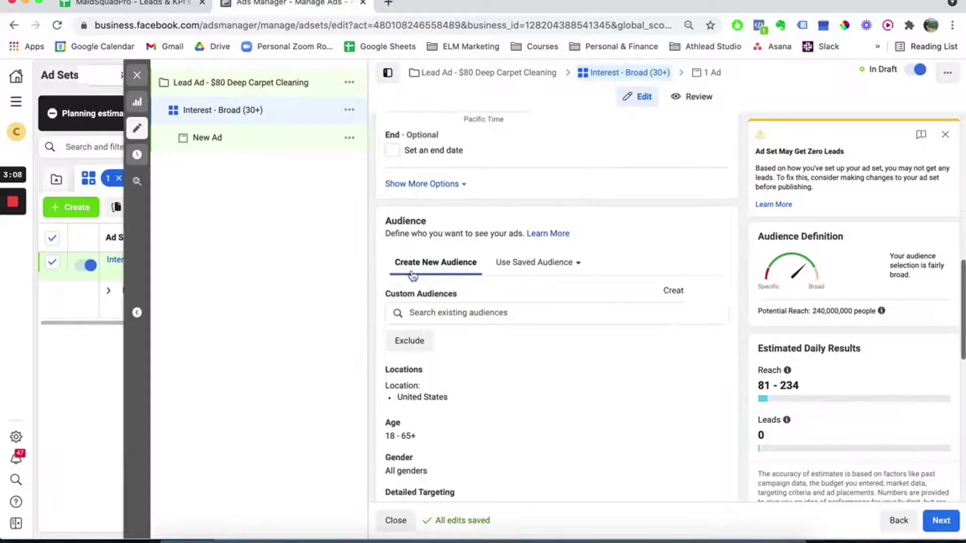
pyautogui.scroll(-3, 574, 308)
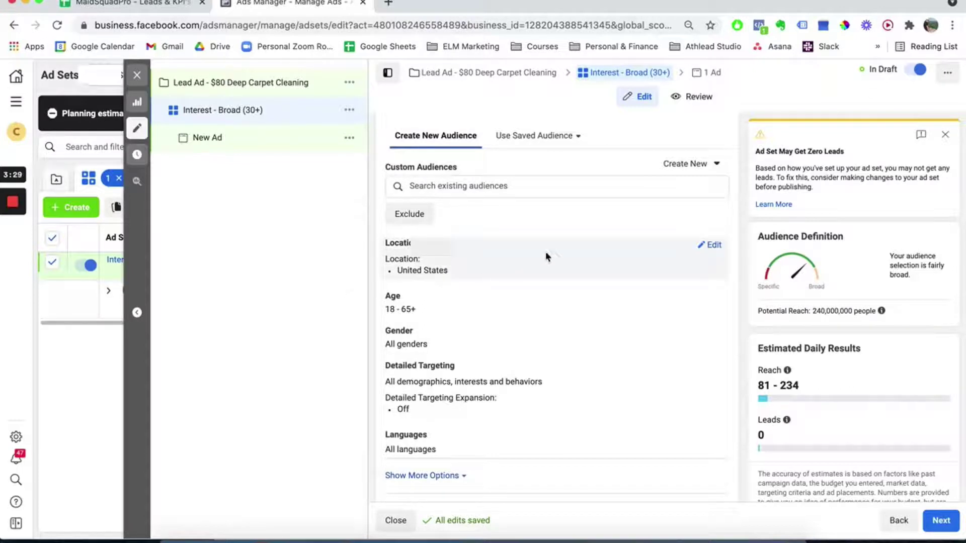
pyautogui.click(713, 245)
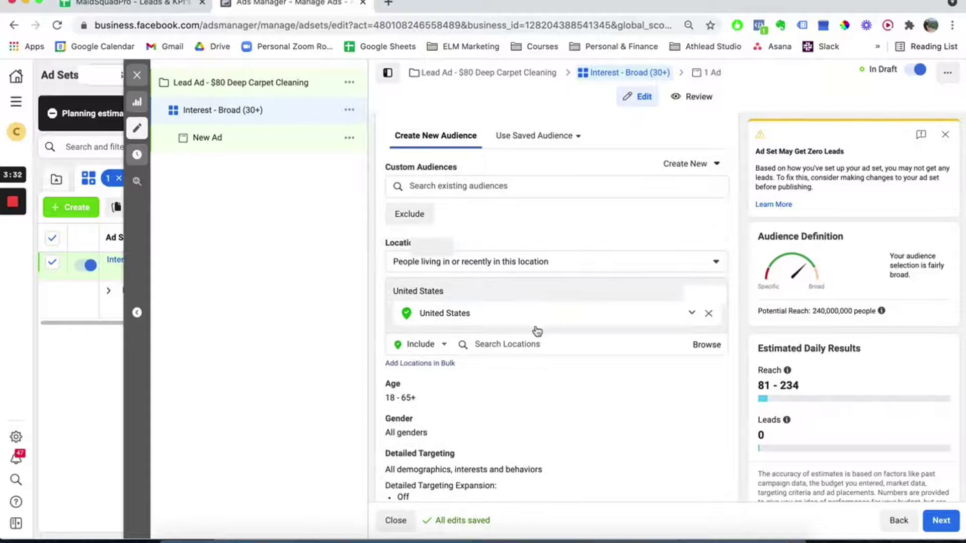
pyautogui.click(518, 345)
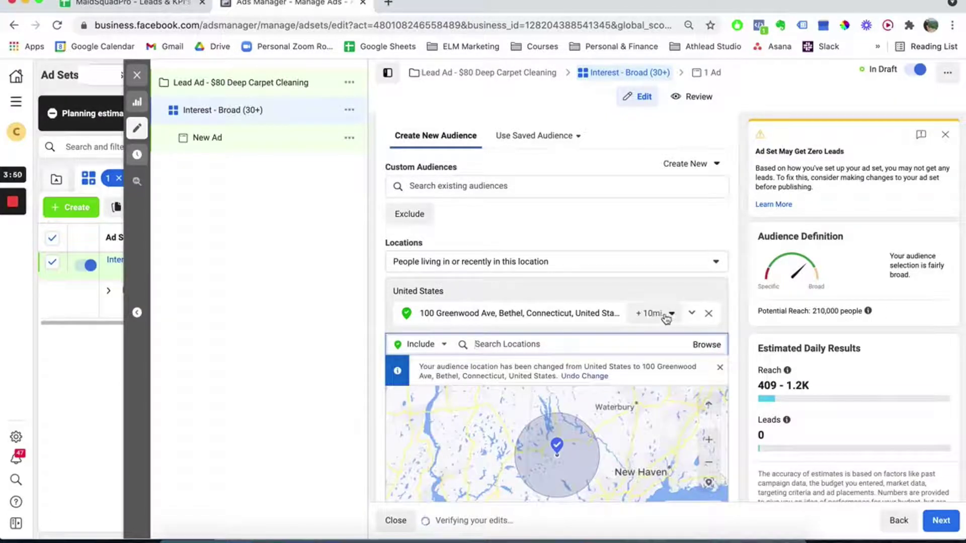
pyautogui.click(666, 317)
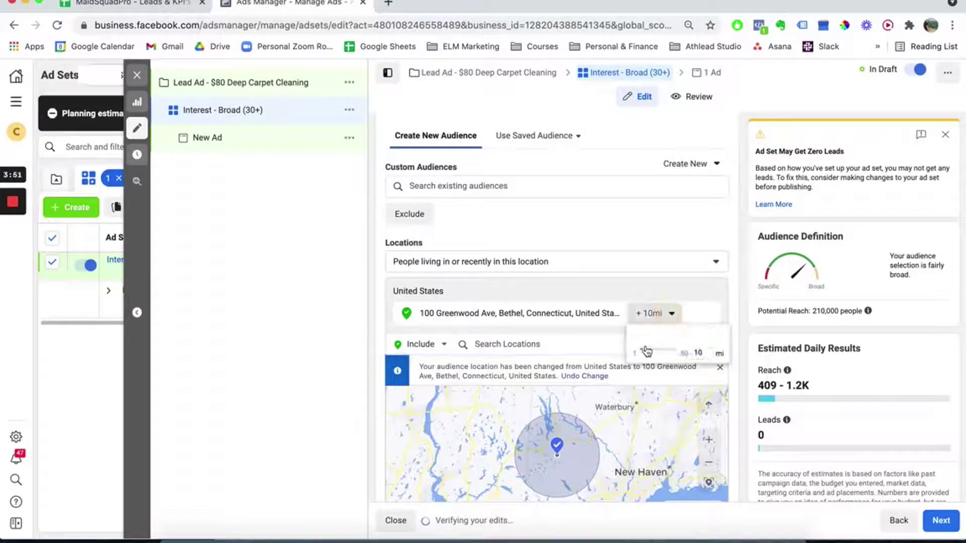
pyautogui.moveTo(643, 351); pyautogui.dragTo(644, 354)
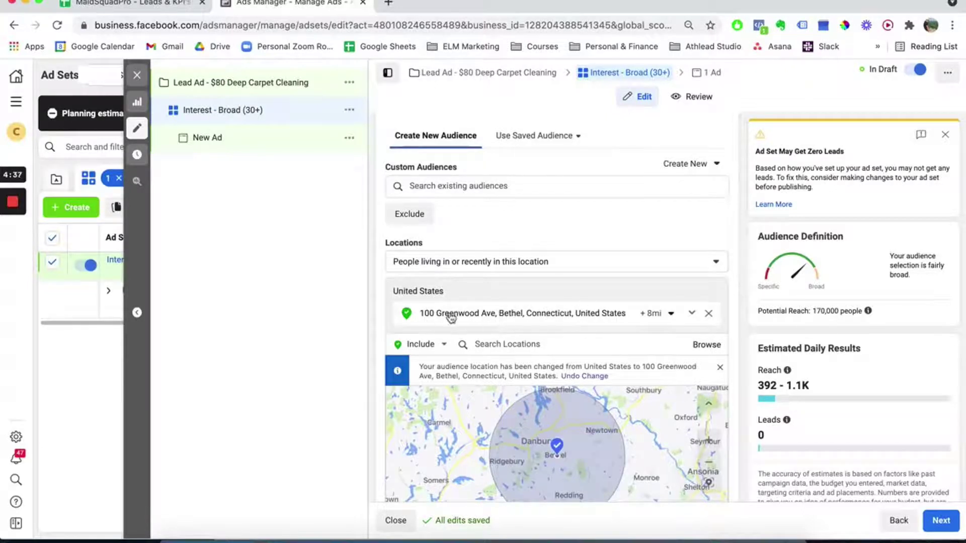
# Add the ZIP codes 06810 (Danbury, Connecticut) and 06801 (Bethel, Connecticut) to the included audience locations.
pyautogui.click(535, 344)
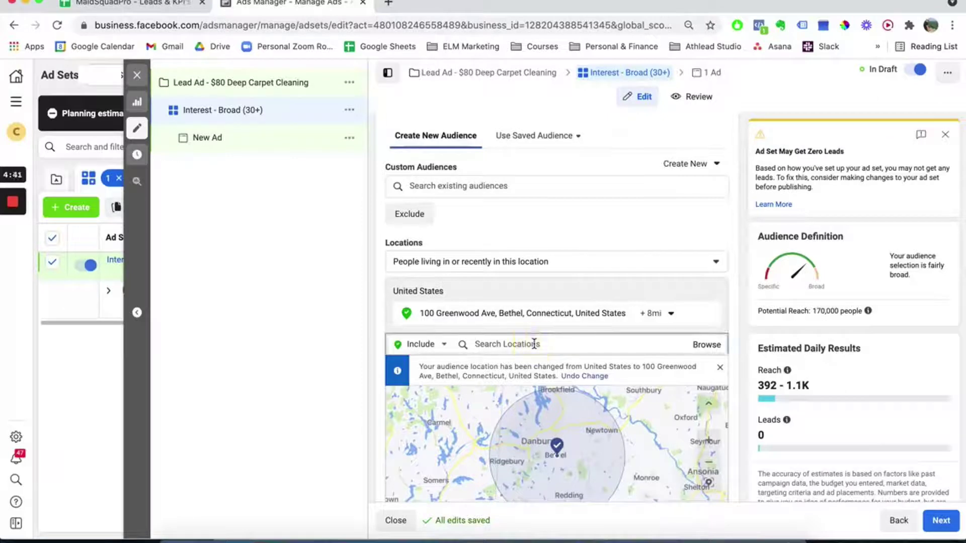
pyautogui.write('06810')
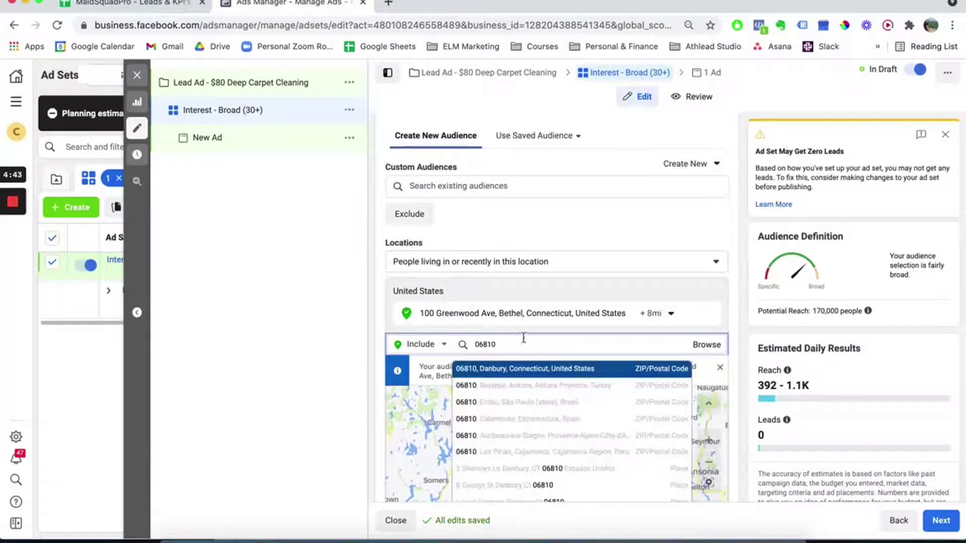
pyautogui.click(511, 371)
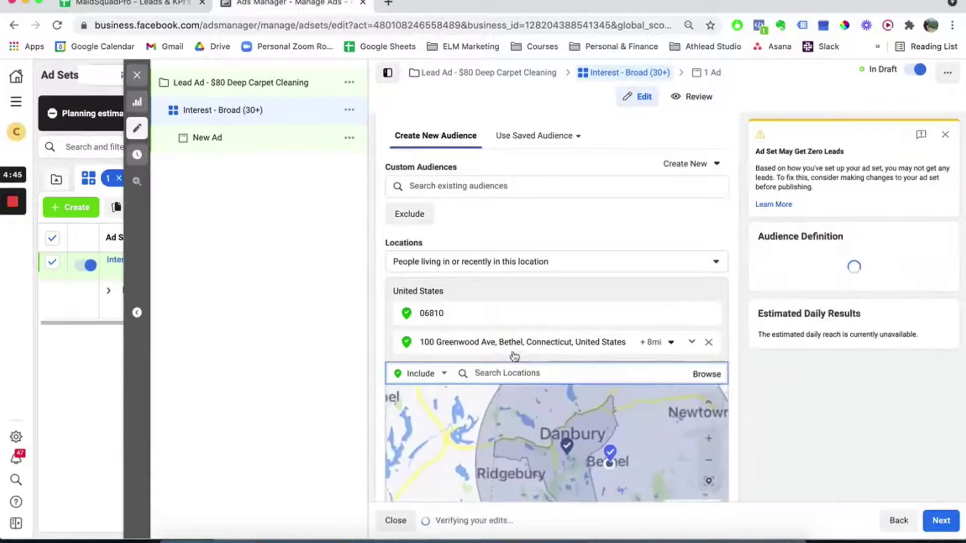
pyautogui.write('06801')
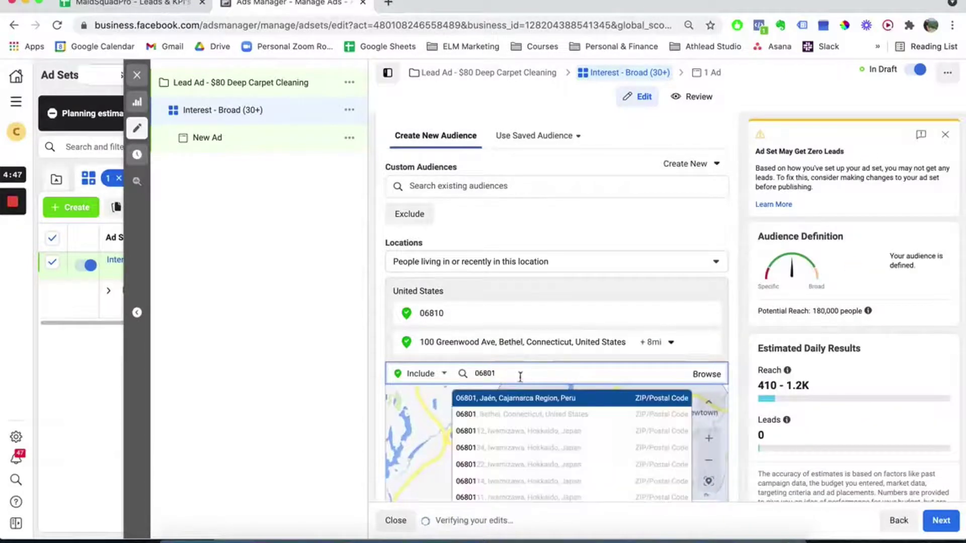
pyautogui.click(525, 414)
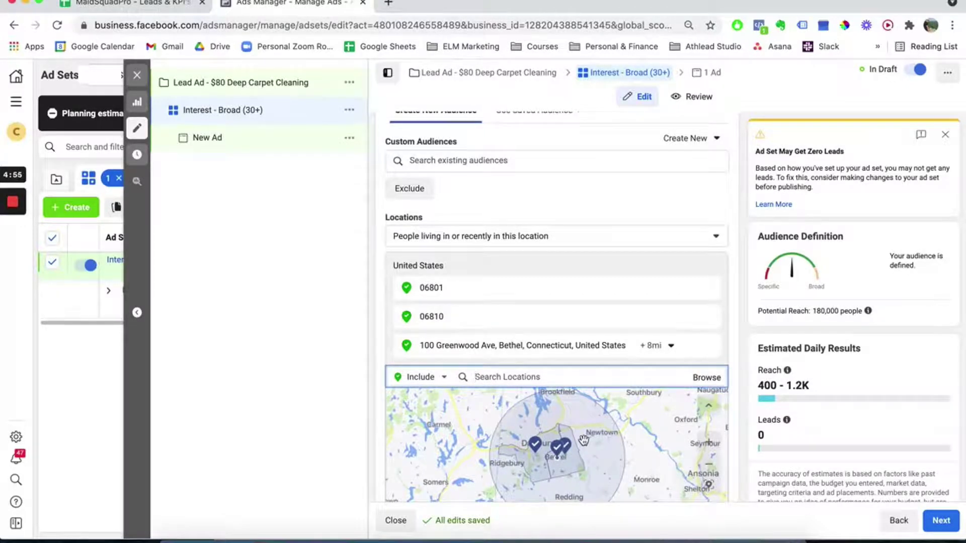
# Remove the ZIP codes 06810 and 06801 from the included audience locations, keeping only the Bethel address.
pyautogui.click(708, 316)
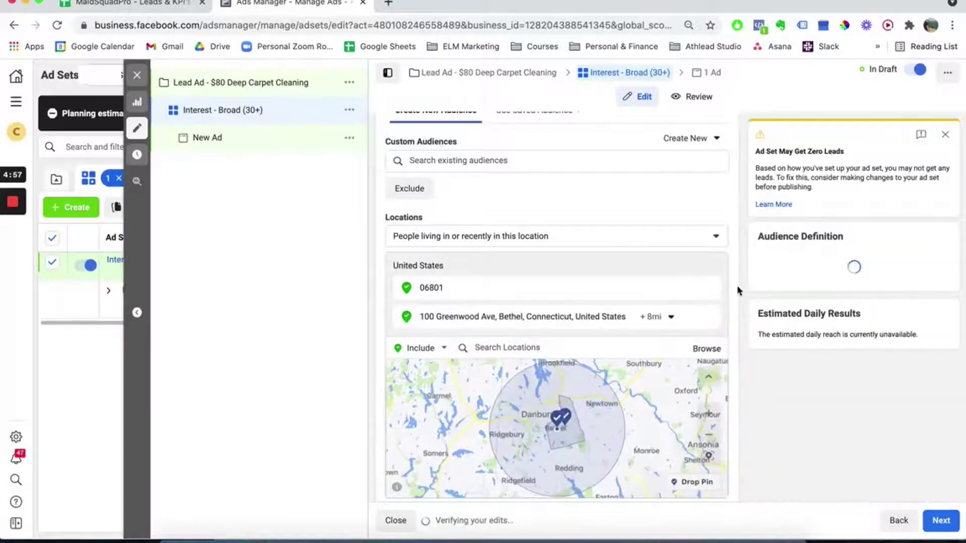
pyautogui.click(709, 288)
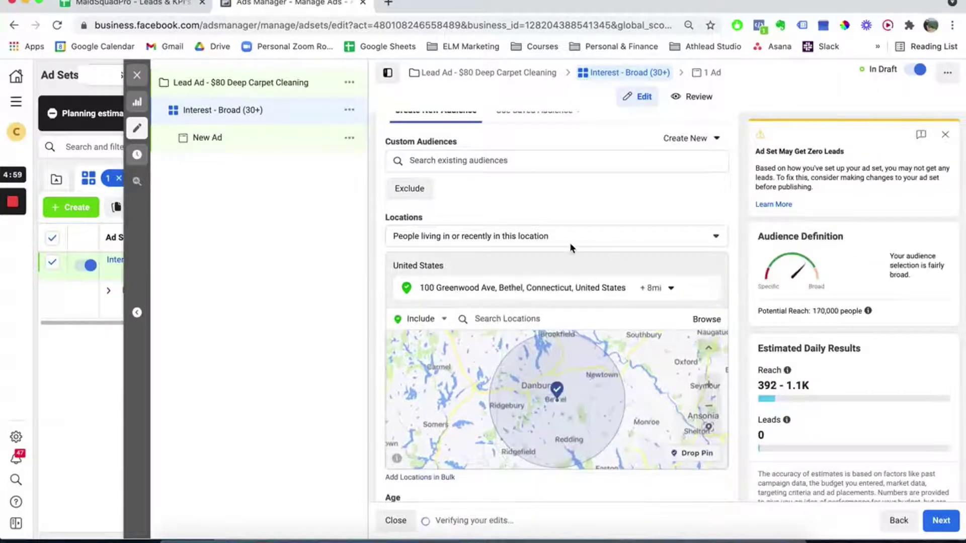
# Set the audience's minimum age to 30.
pyautogui.scroll(-3, 570, 242)
pyautogui.scroll(-2, 569, 242)
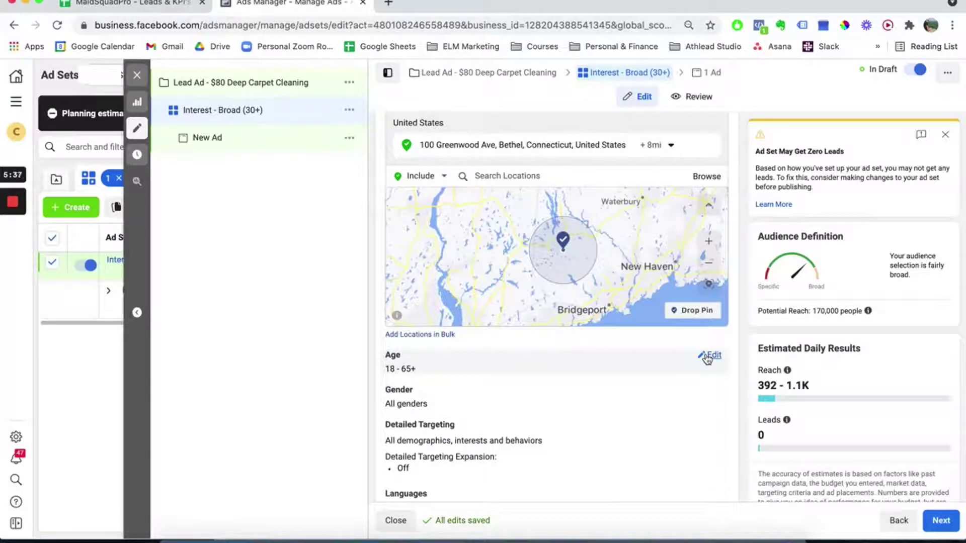
pyautogui.click(706, 356)
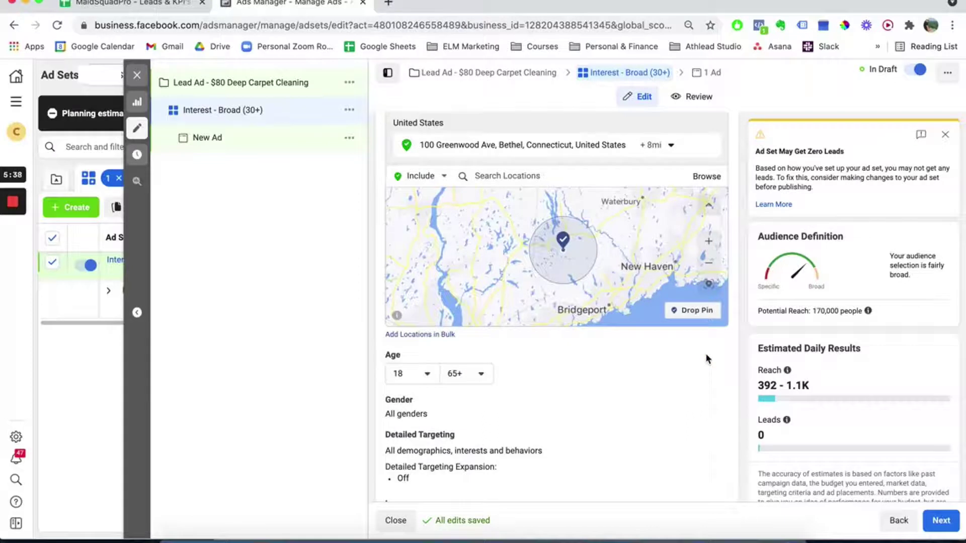
pyautogui.click(421, 378)
pyautogui.scroll(-2, 429, 317)
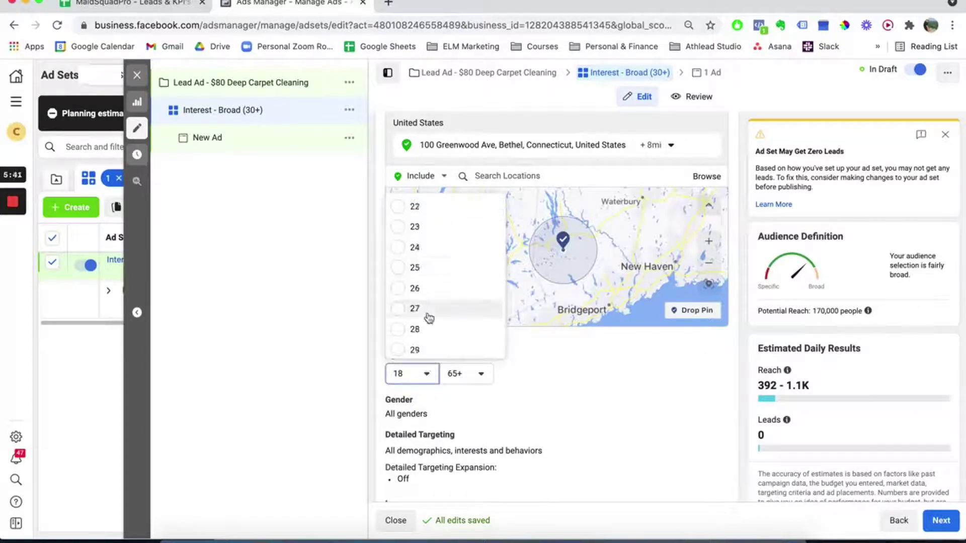
pyautogui.scroll(-1, 428, 317)
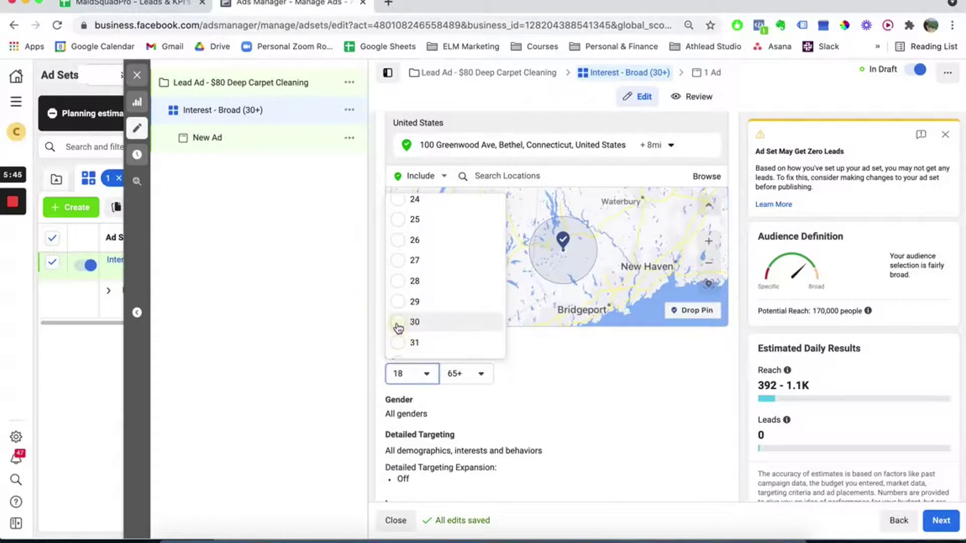
pyautogui.click(398, 322)
# Switch the ad set's placements to Manual Placements.
pyautogui.scroll(-3, 583, 366)
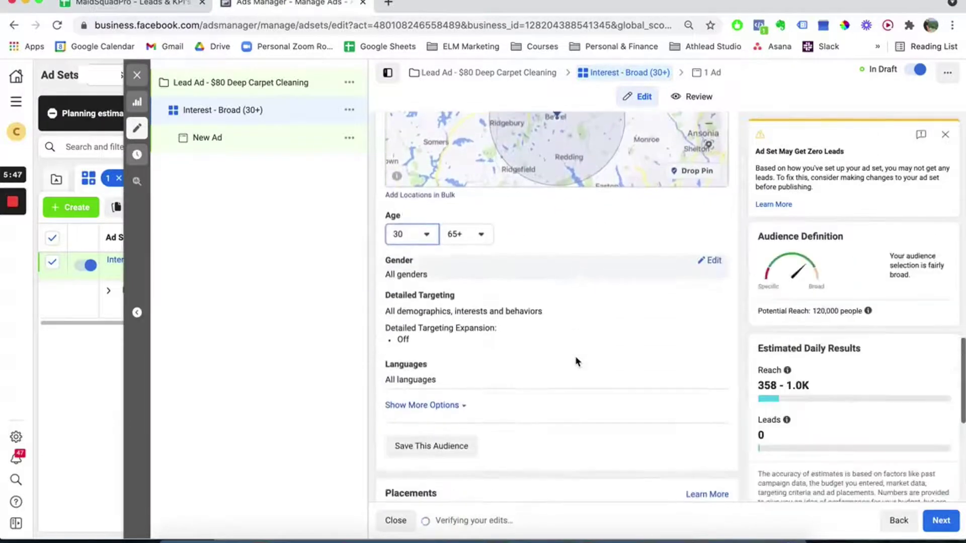
pyautogui.scroll(-5, 578, 361)
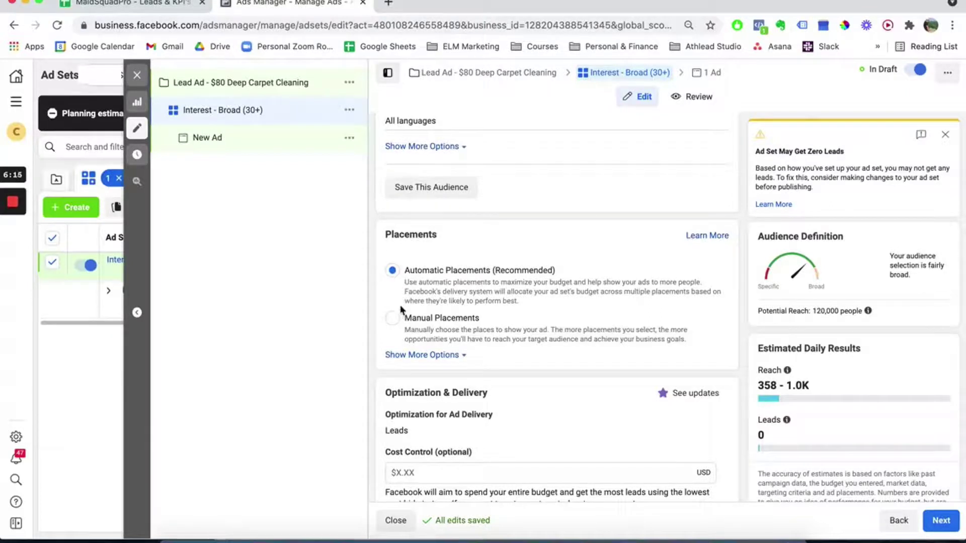
pyautogui.click(392, 318)
# Exclude the In-Stream, Search, In-Article, and Apps and Sites placement groups, keeping Feeds and Stories.
pyautogui.scroll(-3, 494, 263)
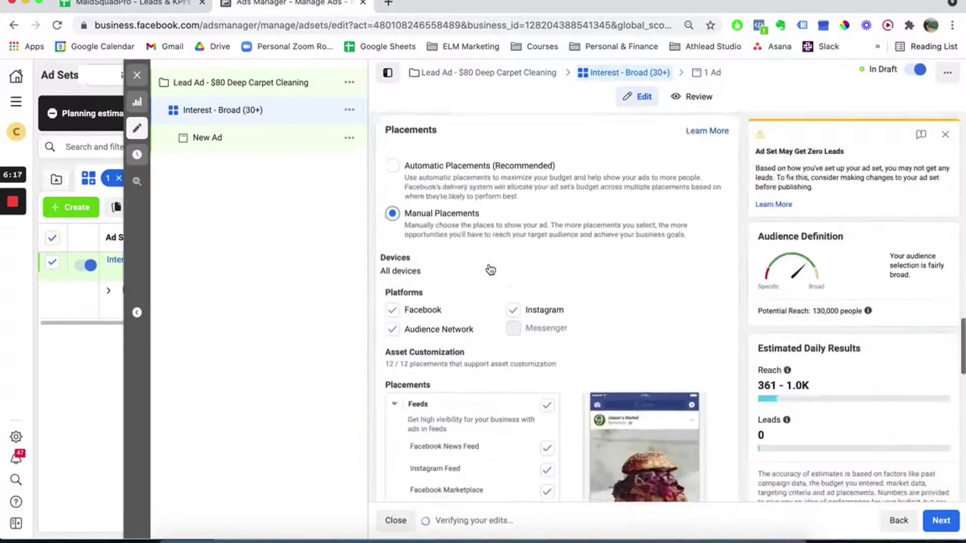
pyautogui.scroll(-4, 490, 269)
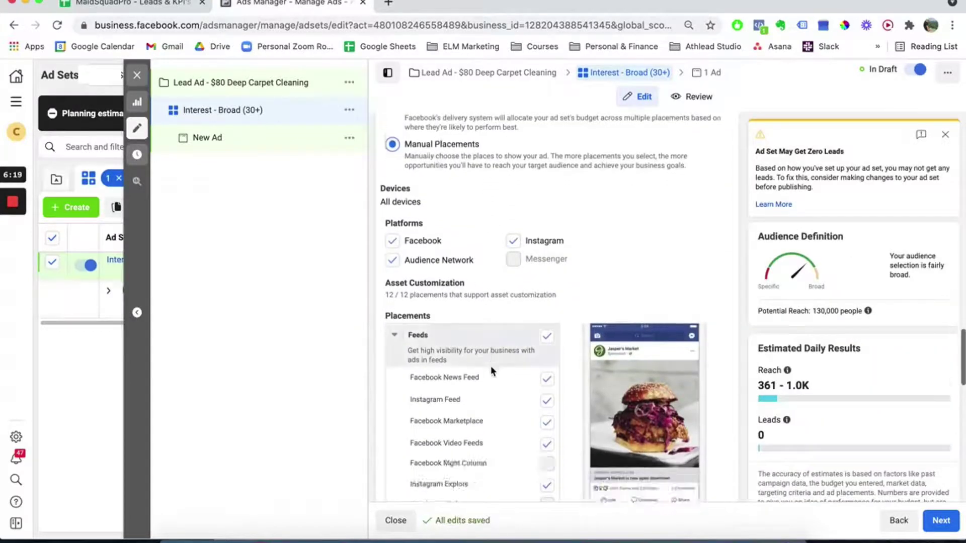
pyautogui.scroll(-2, 497, 249)
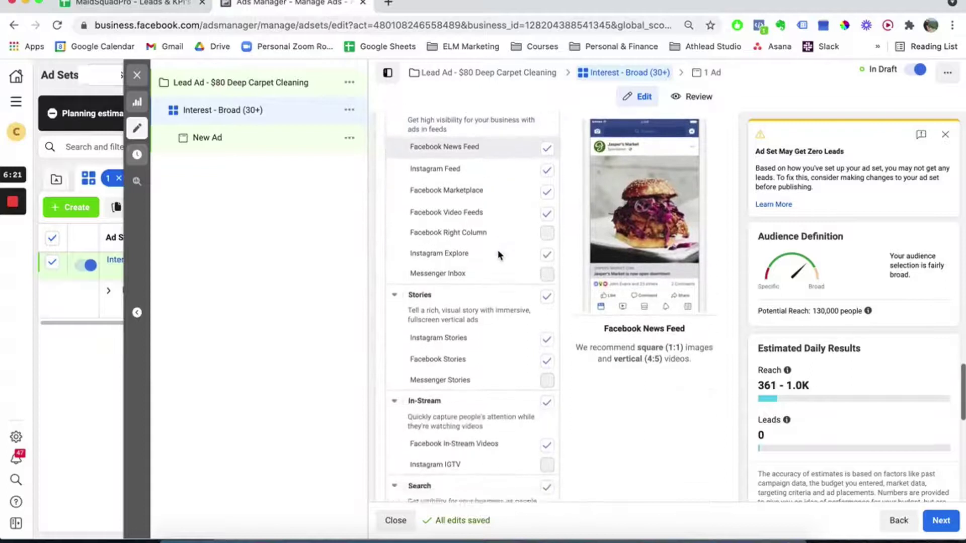
pyautogui.scroll(1, 548, 201)
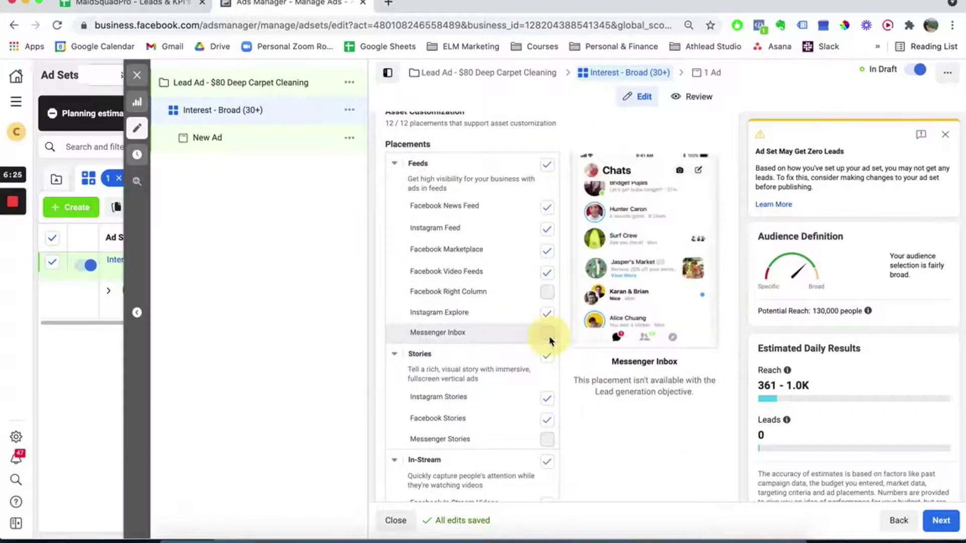
pyautogui.scroll(1, 549, 292)
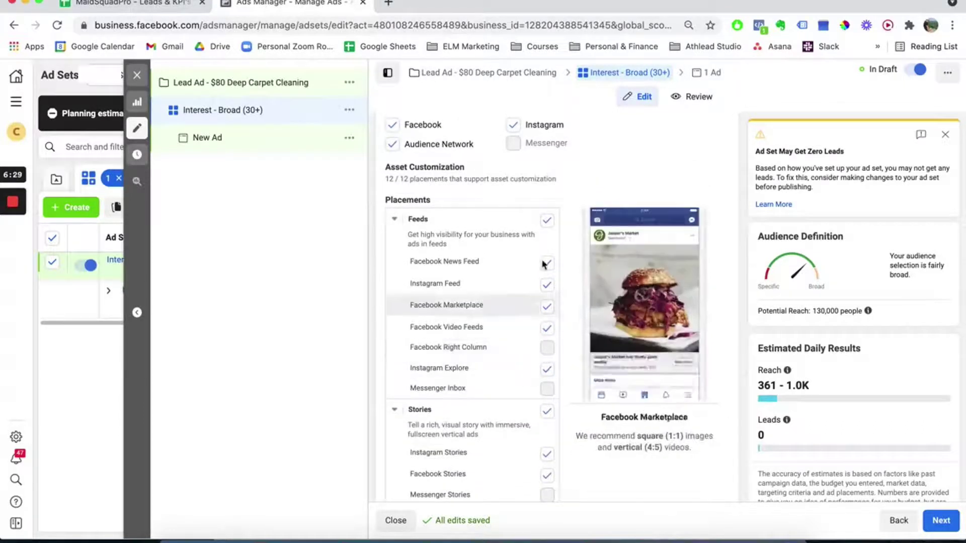
pyautogui.scroll(-1, 517, 325)
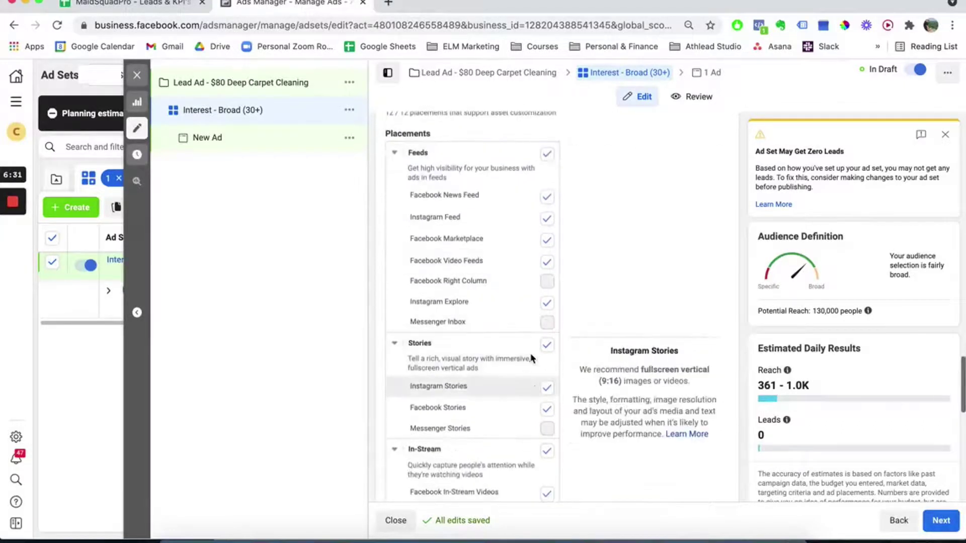
pyautogui.scroll(-2, 528, 348)
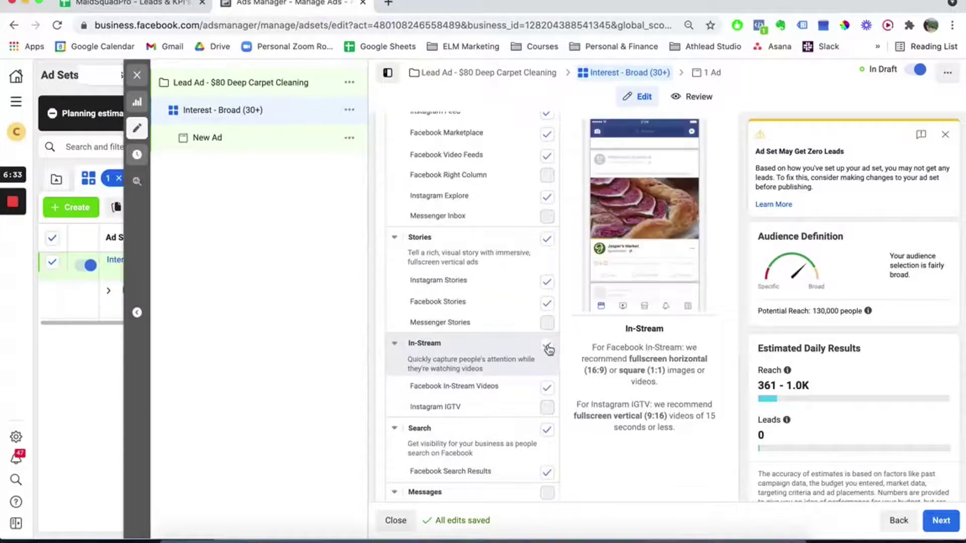
pyautogui.click(547, 346)
pyautogui.scroll(-1, 518, 357)
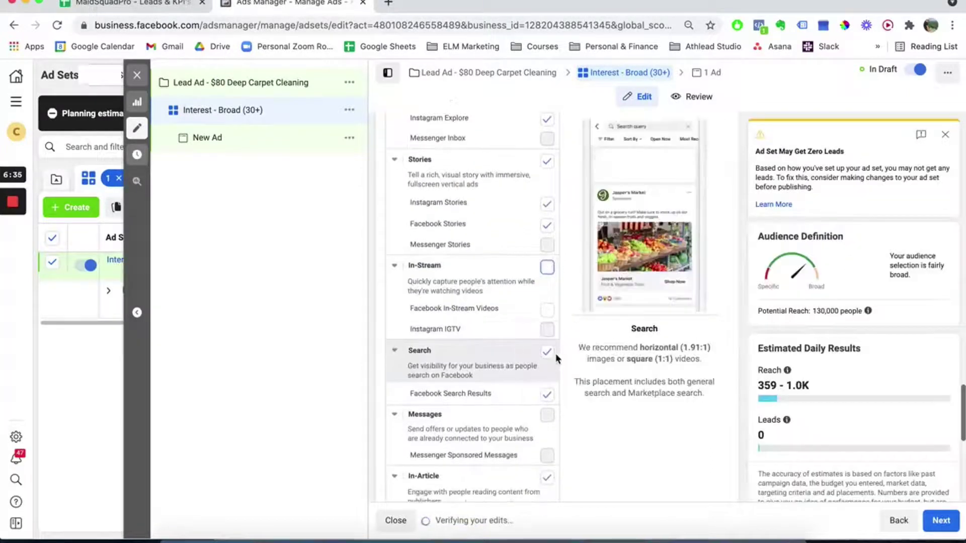
pyautogui.click(547, 352)
pyautogui.scroll(-1, 554, 437)
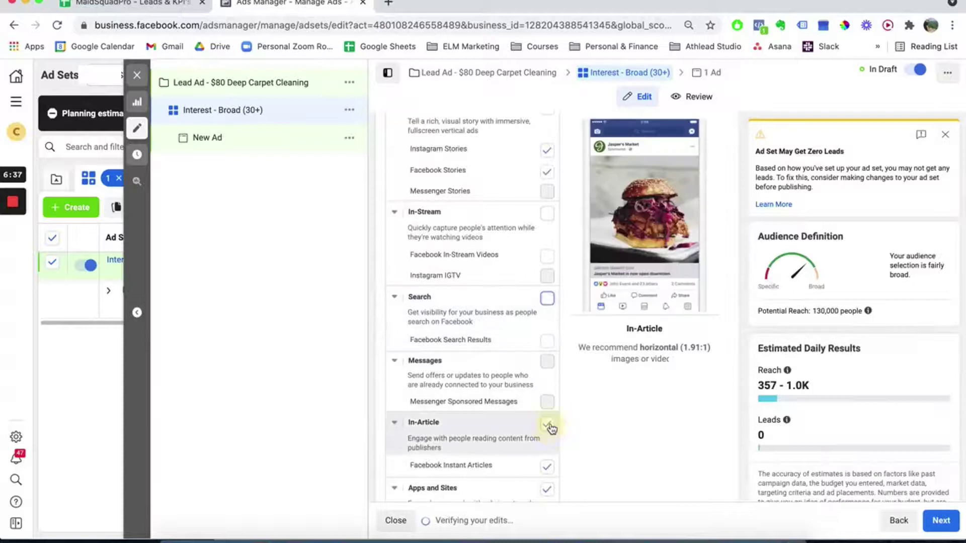
pyautogui.click(547, 424)
pyautogui.scroll(-2, 550, 427)
pyautogui.click(547, 399)
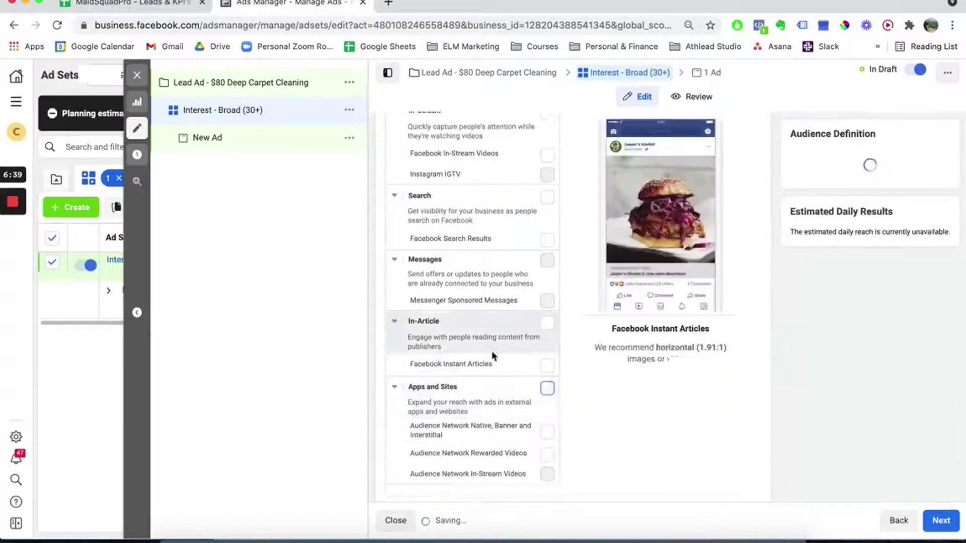
# Proceed from the ad set to its ad and rename the ad as "Image Ad".
pyautogui.scroll(-4, 491, 352)
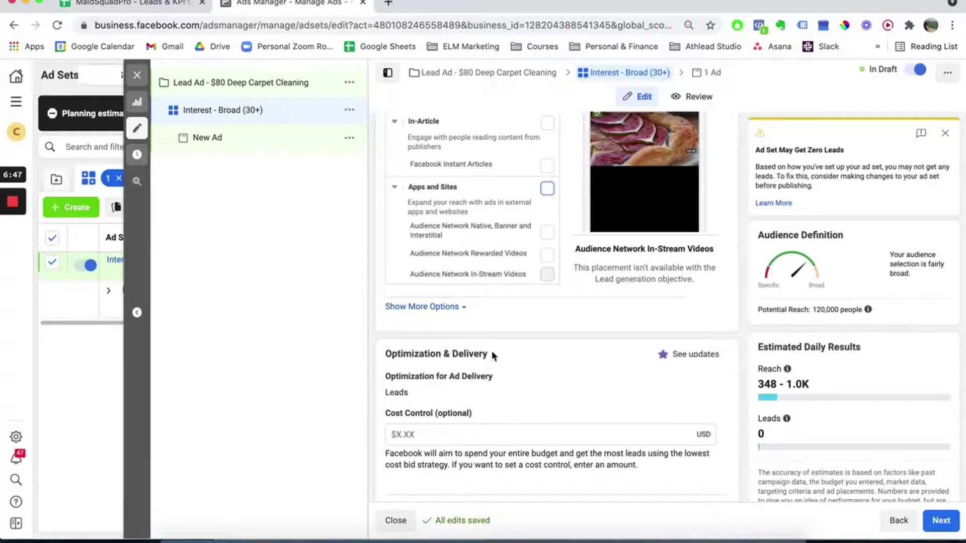
pyautogui.click(939, 520)
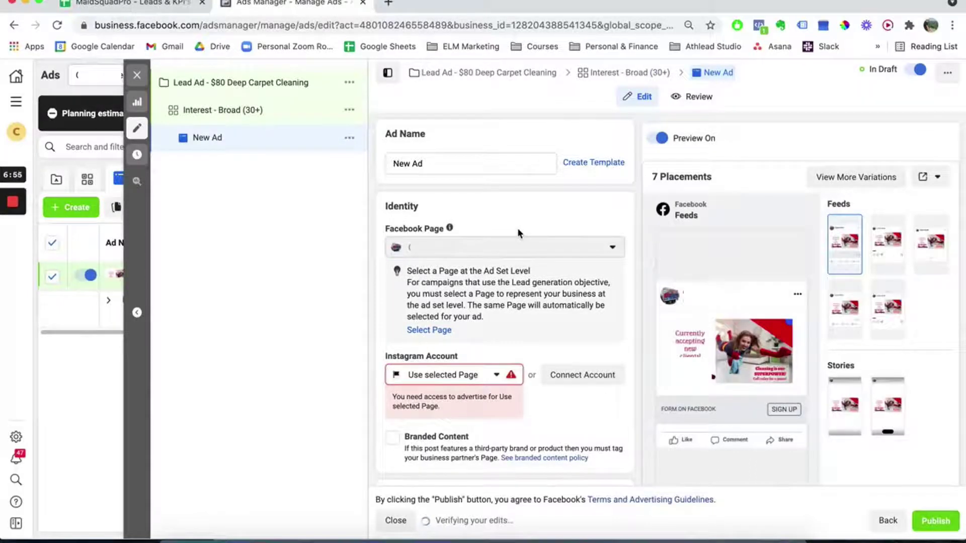
pyautogui.tripleClick(452, 167)
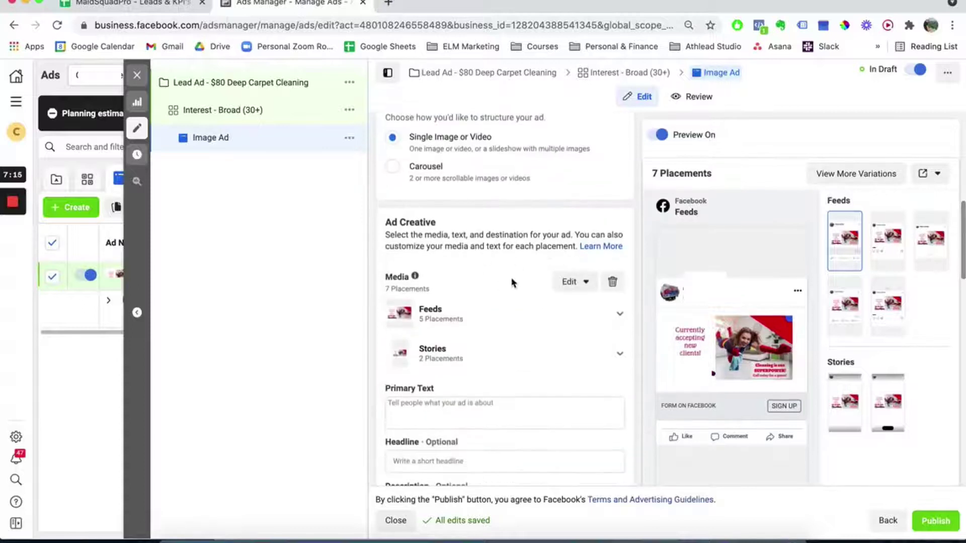
# Change the ad's media to the 1200 × 628 account image of the dog on a dirty carpet, without cropping it.
pyautogui.scroll(-1, 513, 279)
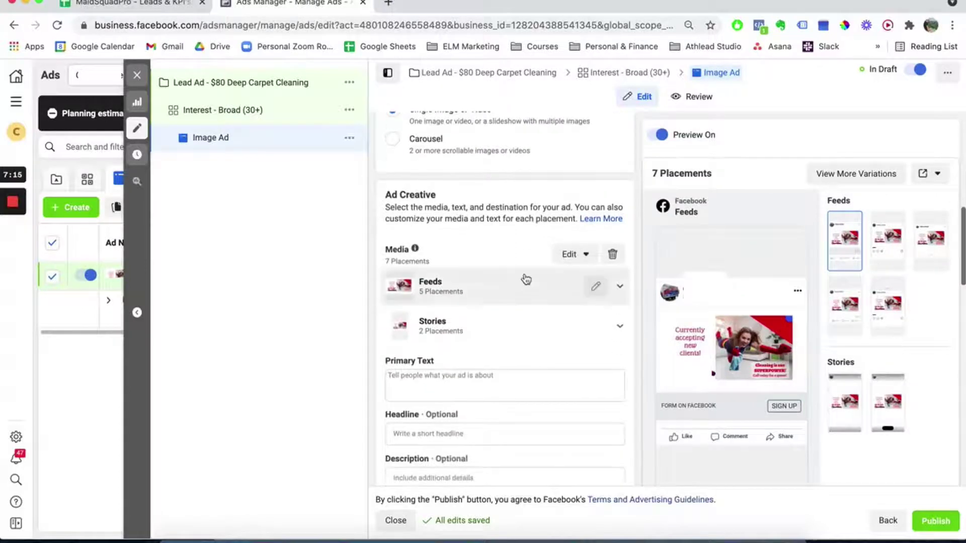
pyautogui.click(569, 255)
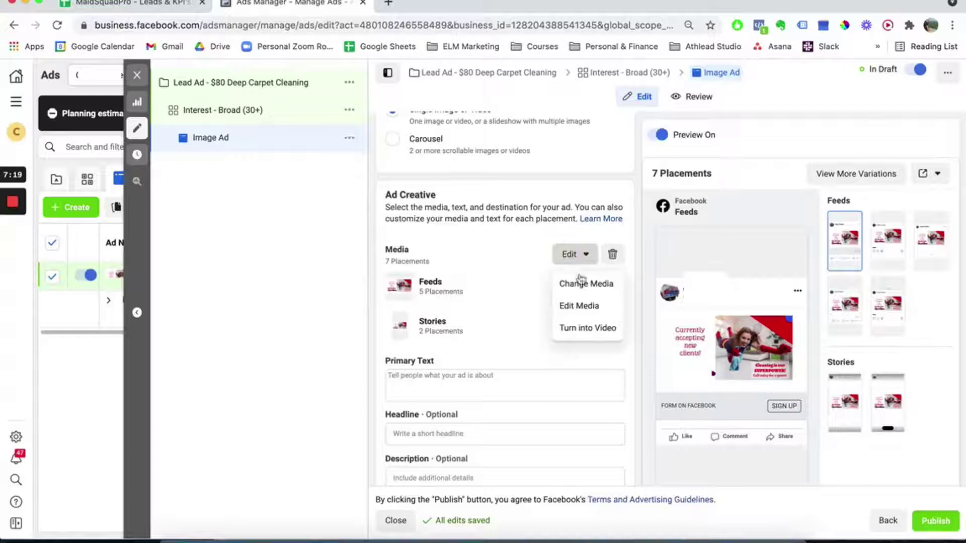
pyautogui.click(582, 285)
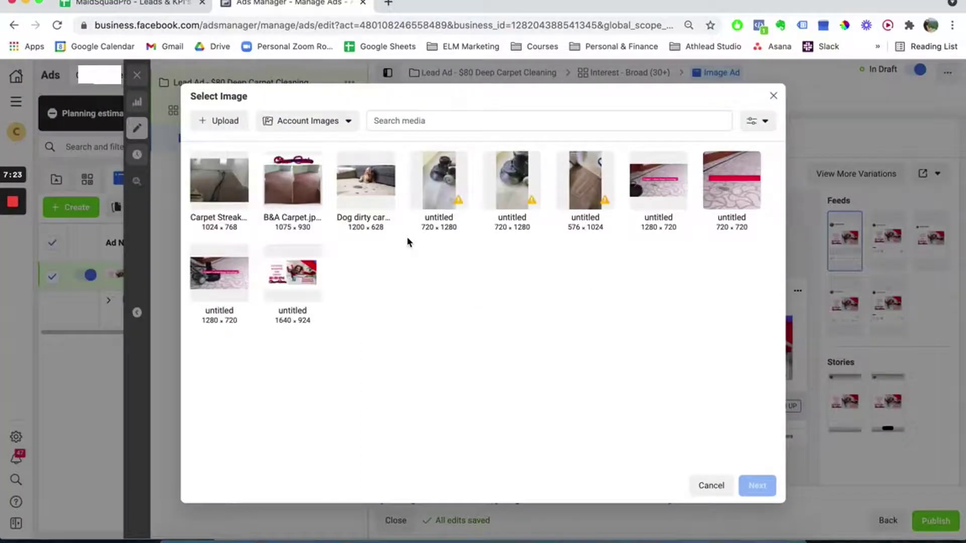
pyautogui.click(377, 177)
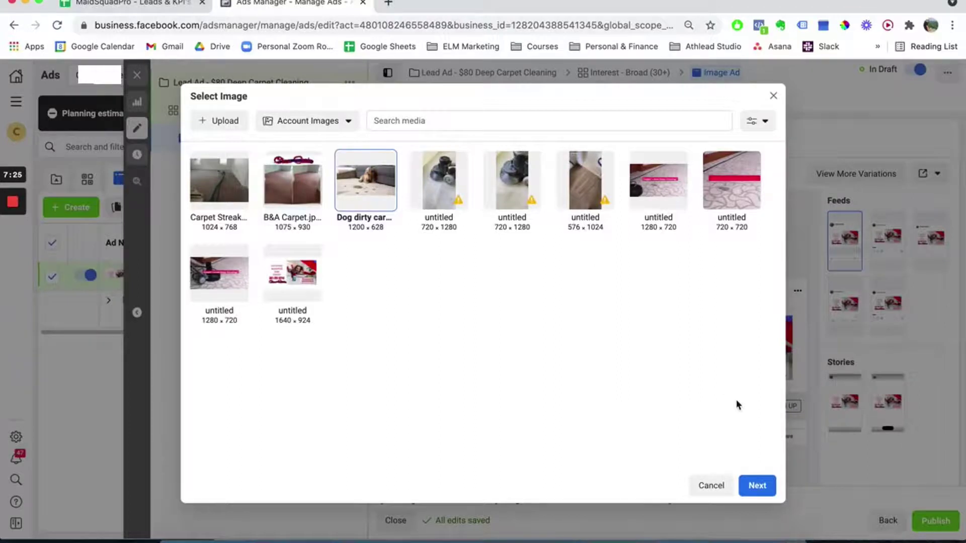
pyautogui.click(757, 486)
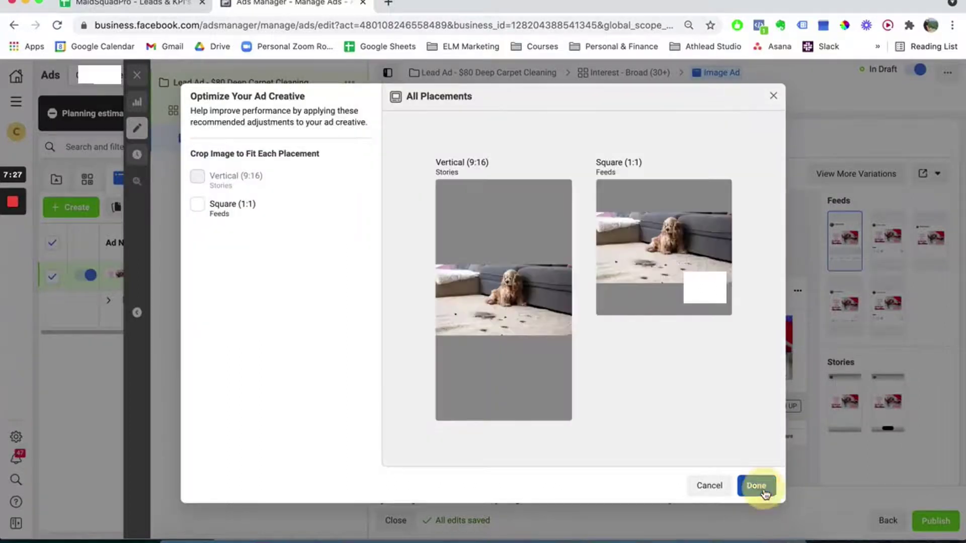
pyautogui.click(761, 487)
# Paste the prepared "Hey Bakersfield Area" $80 deep carpet cleaning copy as the ad's primary text and review its offer lines.
pyautogui.scroll(-2, 511, 334)
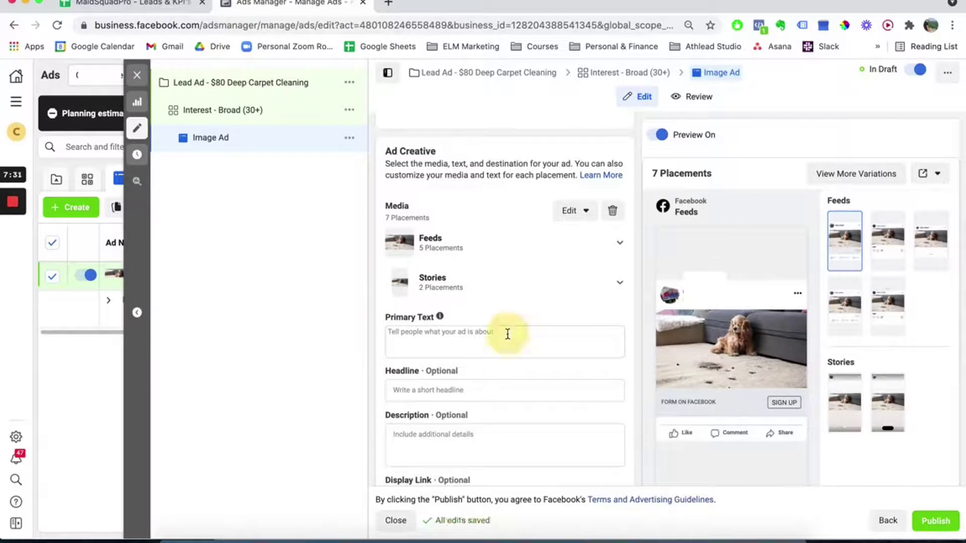
pyautogui.click(507, 334)
pyautogui.press('super+v')
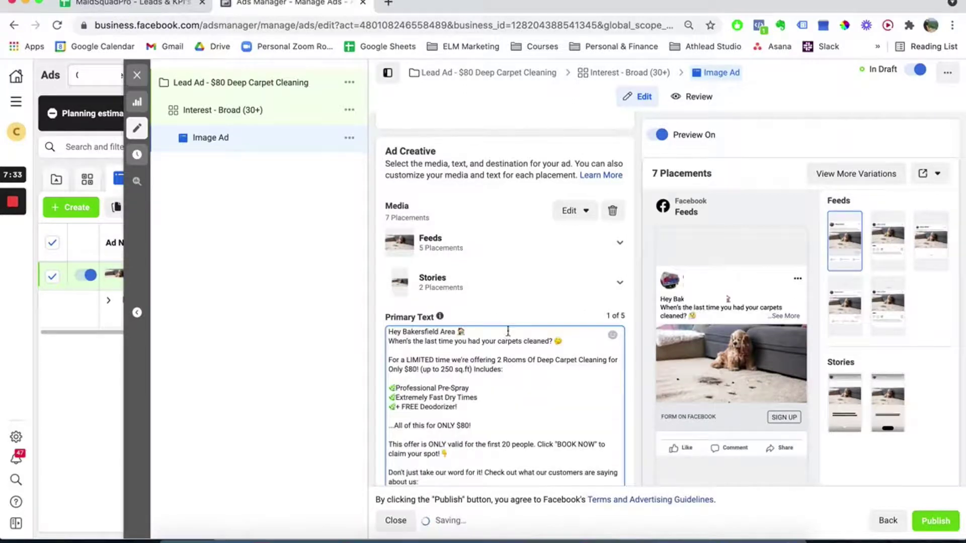
pyautogui.scroll(-5, 521, 258)
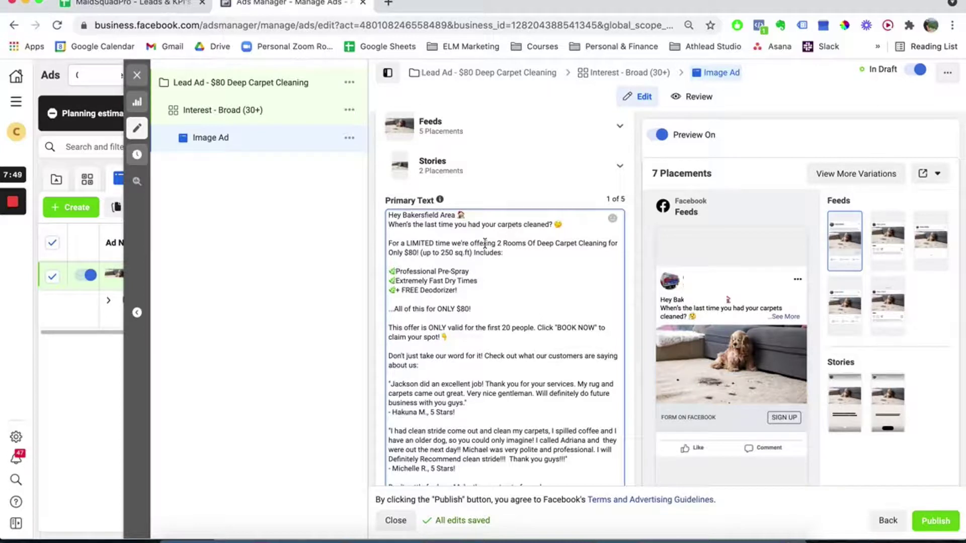
pyautogui.moveTo(503, 253); pyautogui.dragTo(424, 241)
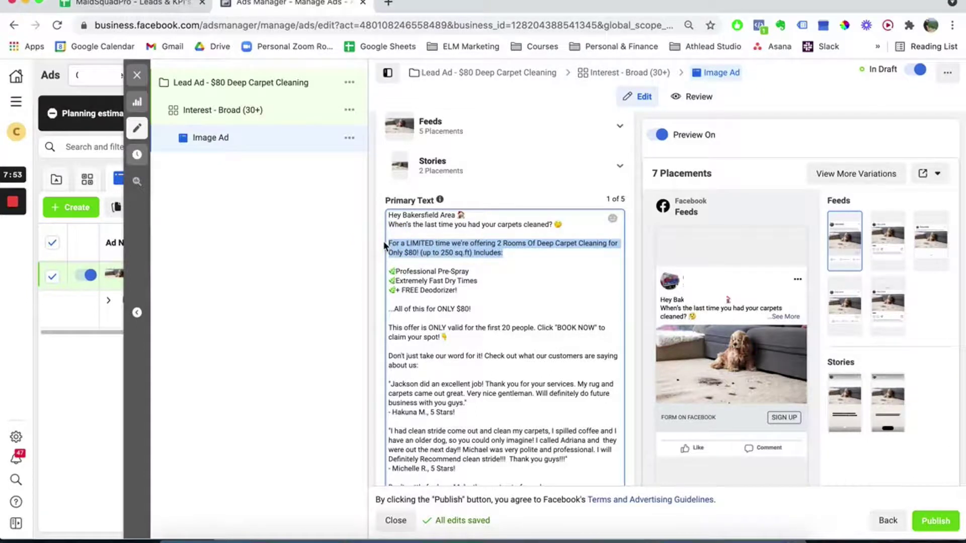
pyautogui.click(461, 290)
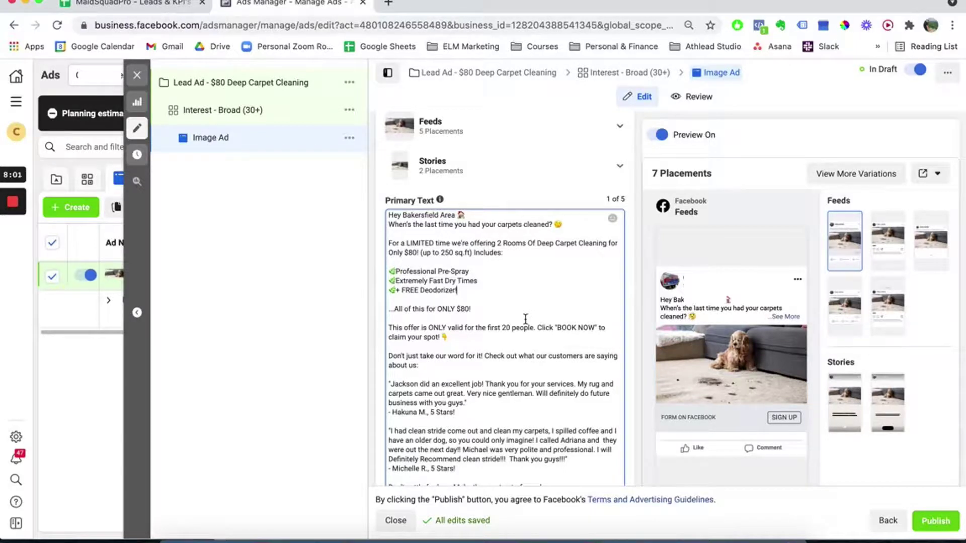
# Set the ad's headline to "2 Rooms for $80! Claim Now" followed by the pointing-right hand emoji.
pyautogui.scroll(-1, 467, 351)
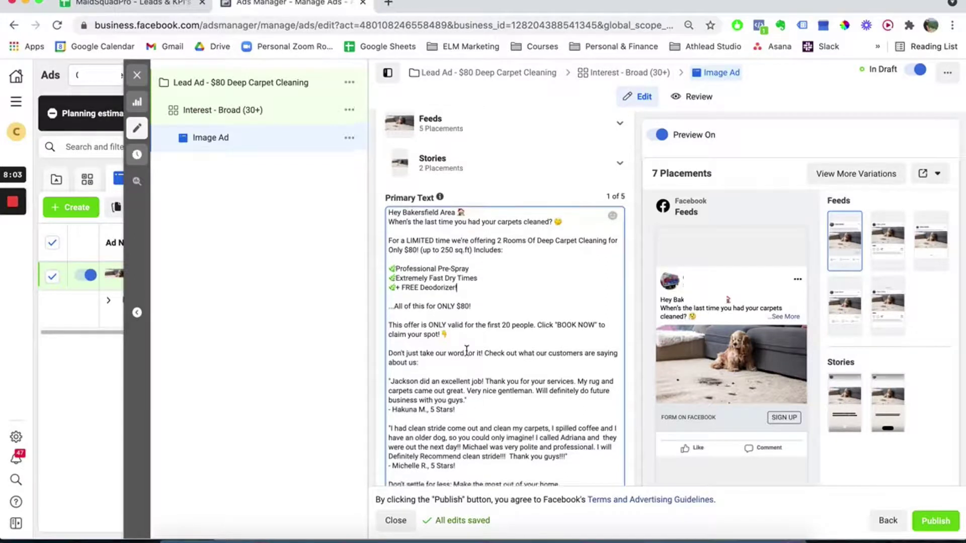
pyautogui.scroll(-5, 466, 350)
pyautogui.click(446, 362)
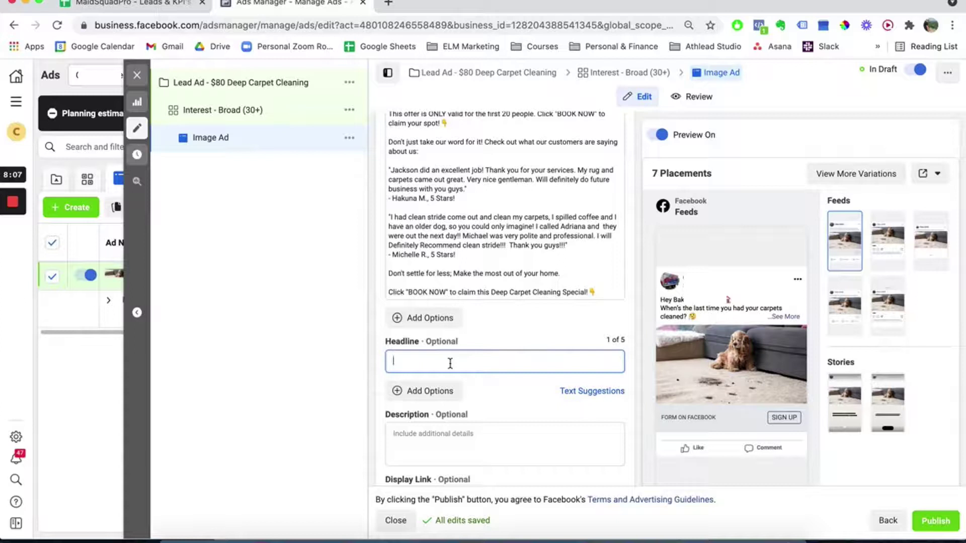
pyautogui.write('2 Rooms for $80! Claim Now')
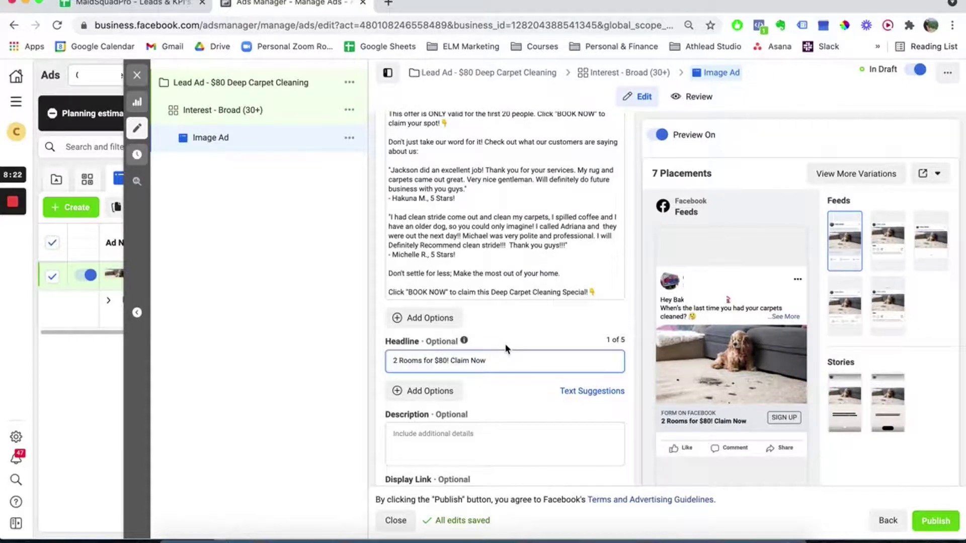
pyautogui.press('ctrl+super+space')
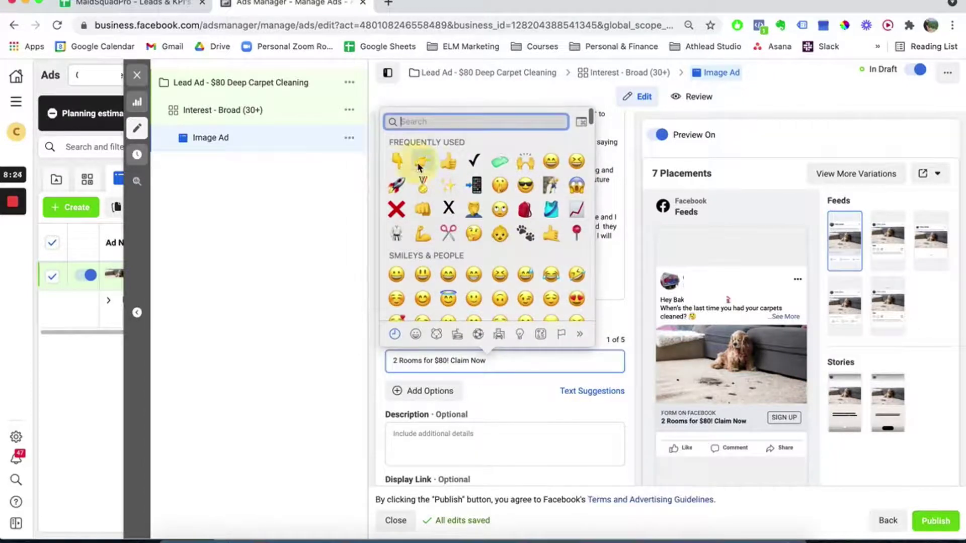
pyautogui.click(419, 166)
# Review the ad copy, leave the description empty, and set the call to action to Book Now.
pyautogui.scroll(-2, 500, 366)
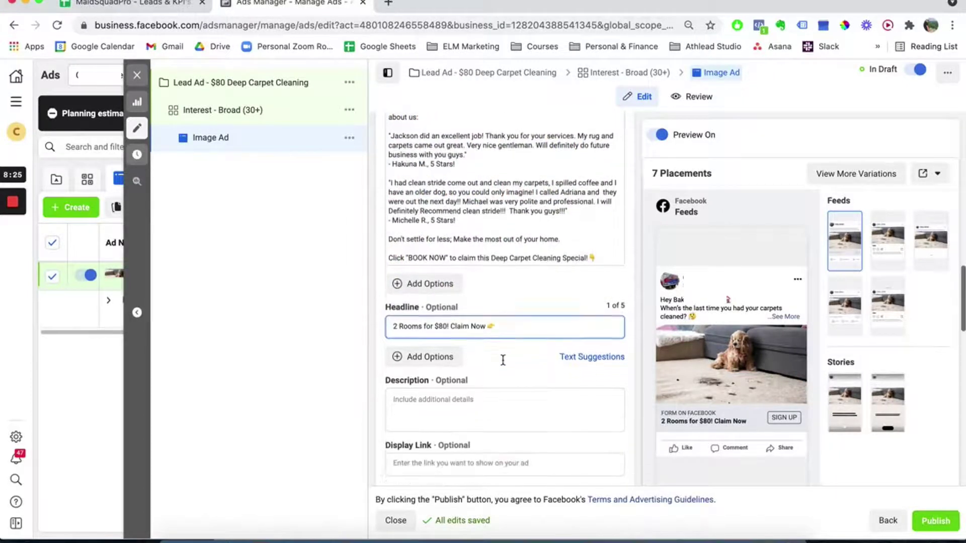
pyautogui.click(439, 398)
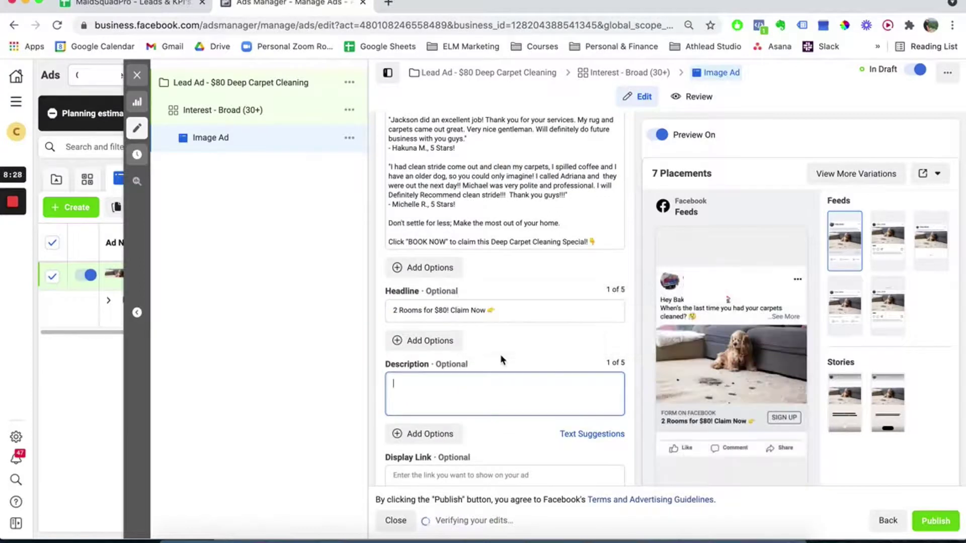
pyautogui.scroll(-2, 492, 345)
pyautogui.scroll(-2, 484, 307)
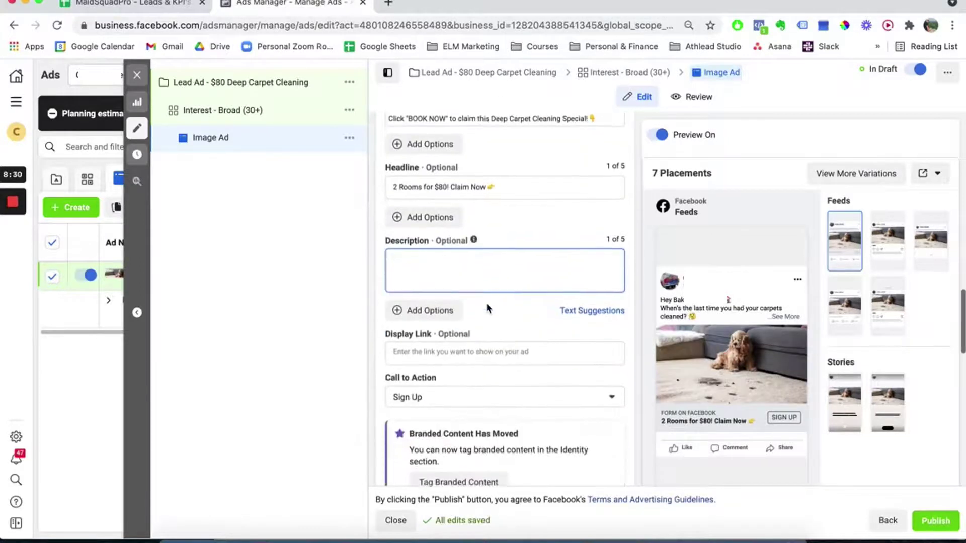
pyautogui.scroll(5, 486, 308)
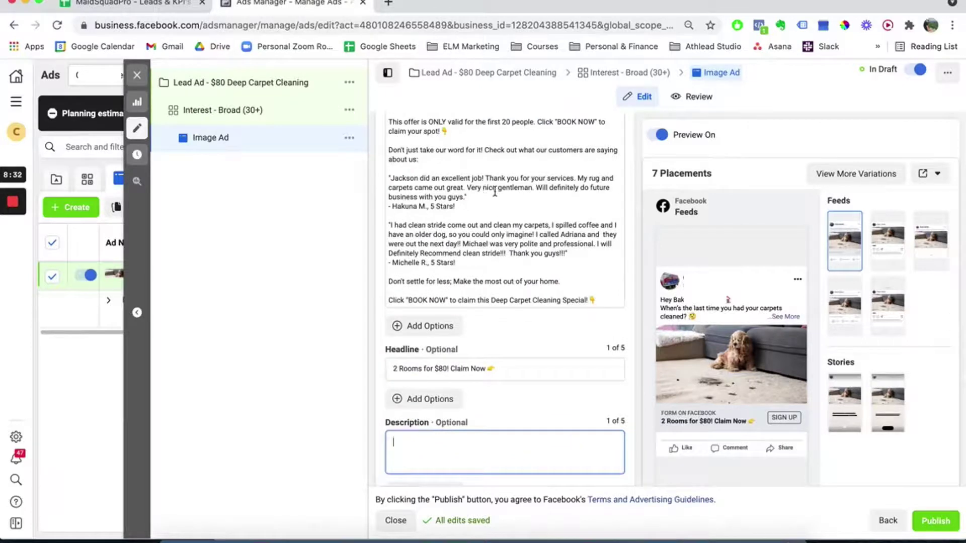
pyautogui.scroll(3, 494, 191)
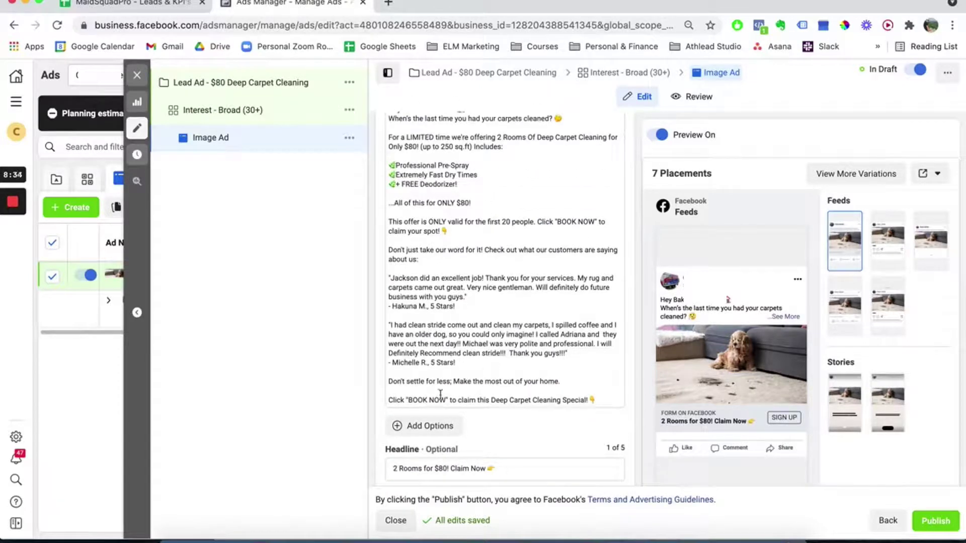
pyautogui.scroll(-8, 490, 335)
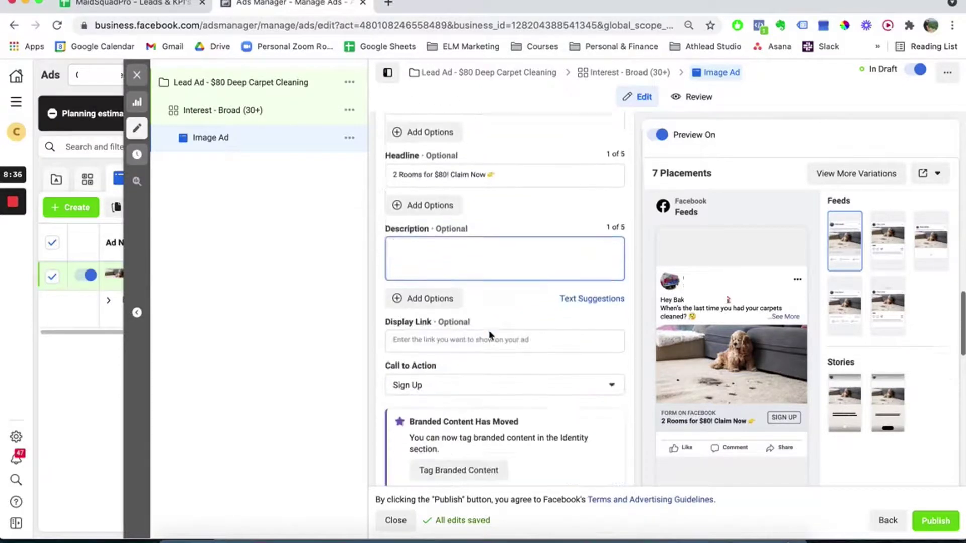
pyautogui.scroll(-1, 489, 335)
pyautogui.click(497, 340)
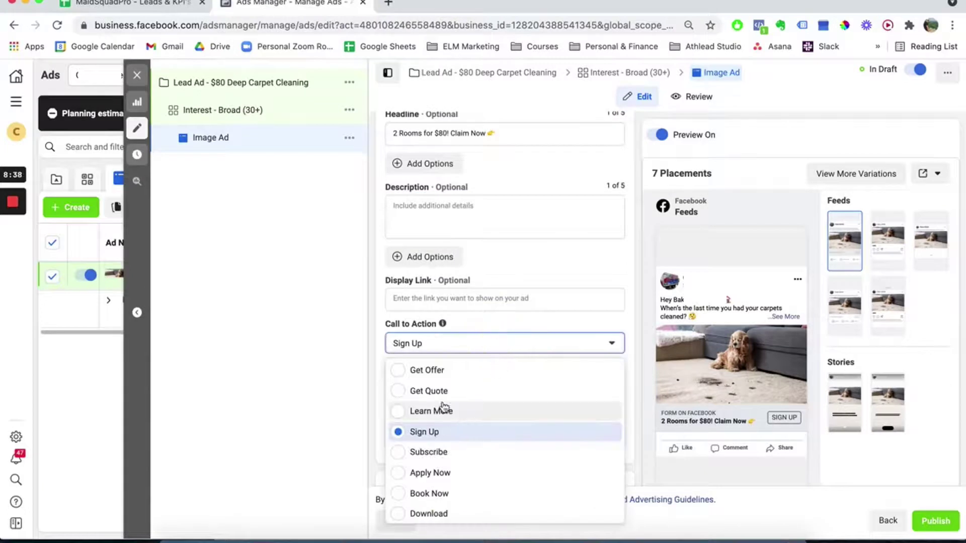
pyautogui.click(401, 495)
# Create a new instant form named "Test" and set its form type to Higher Intent.
pyautogui.scroll(-4, 518, 311)
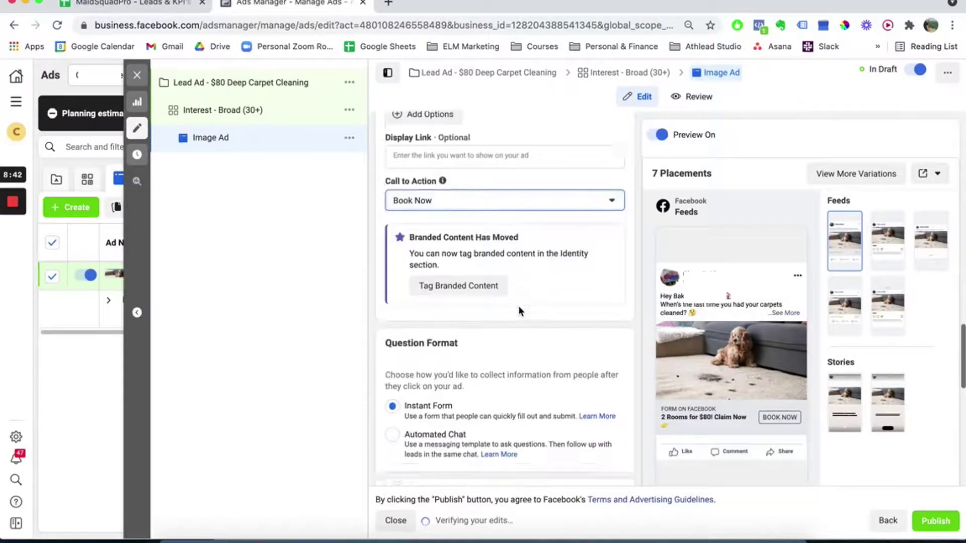
pyautogui.scroll(-5, 518, 306)
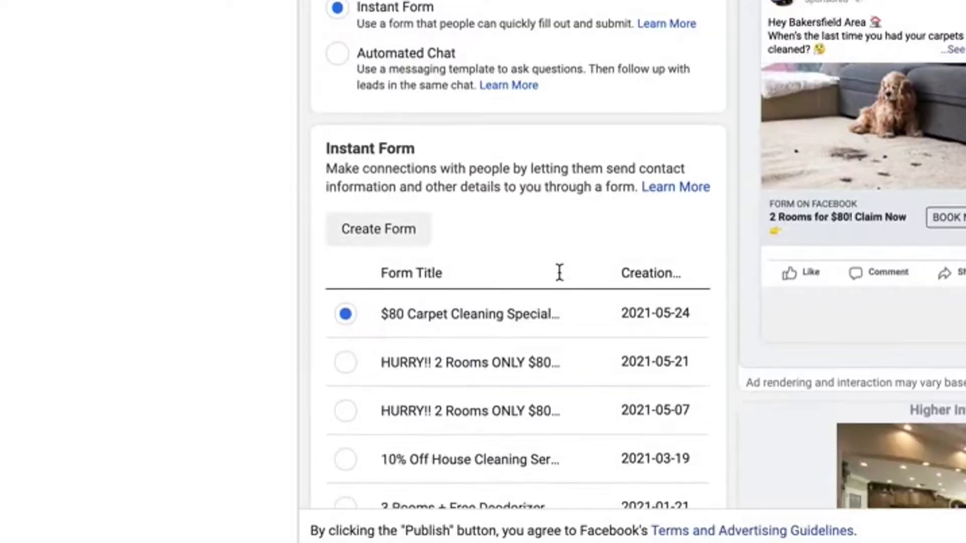
pyautogui.click(397, 230)
pyautogui.click(333, 177)
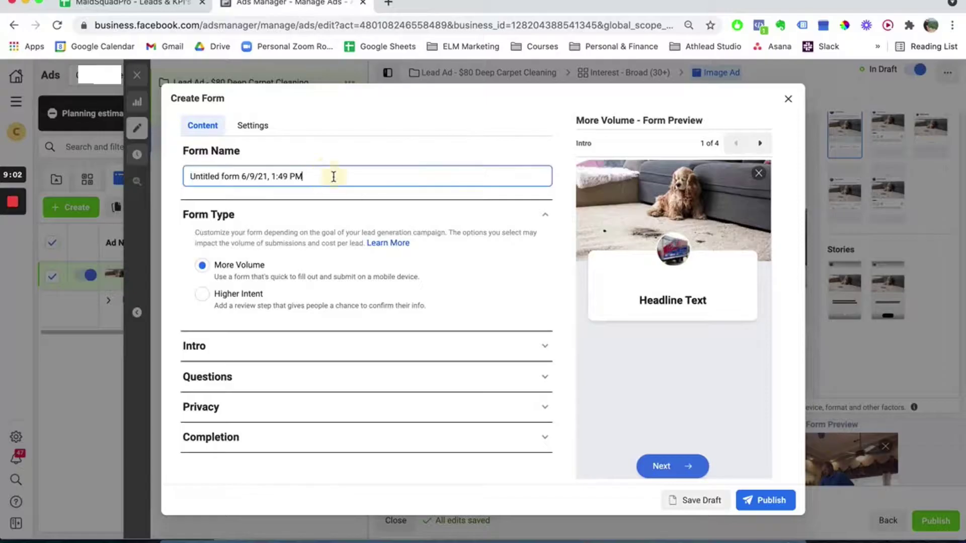
pyautogui.tripleClick(334, 176)
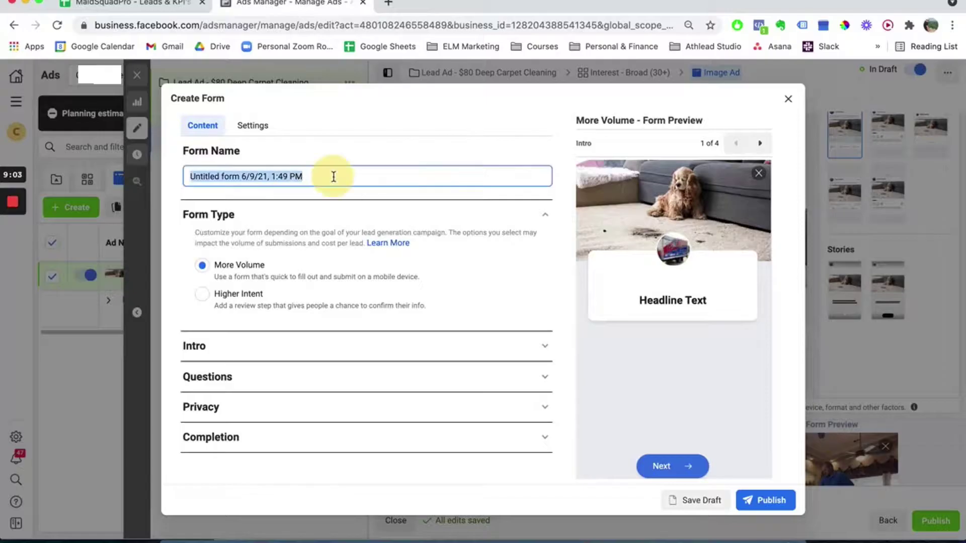
pyautogui.write('TEst')
pyautogui.press('BackSpace')
pyautogui.press('BackSpace')
pyautogui.write('st')
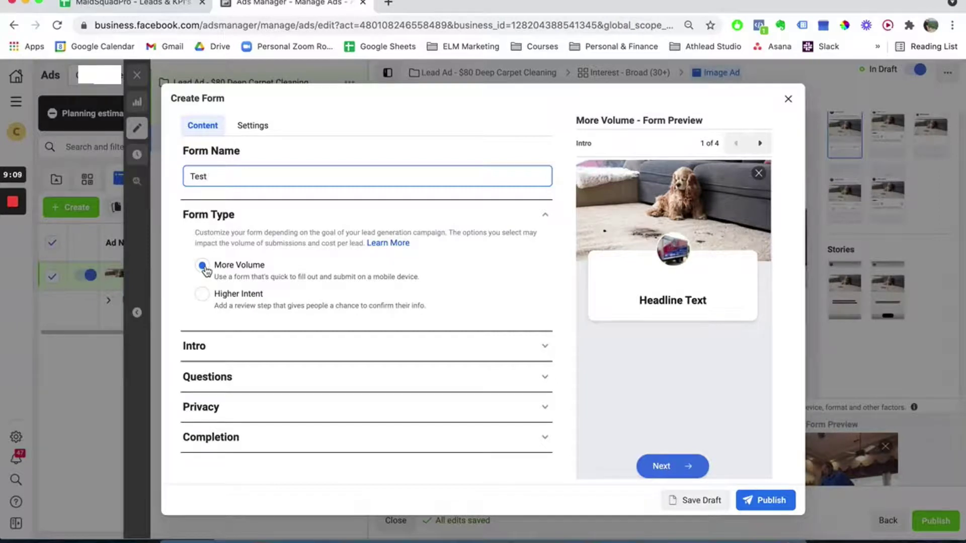
pyautogui.click(202, 295)
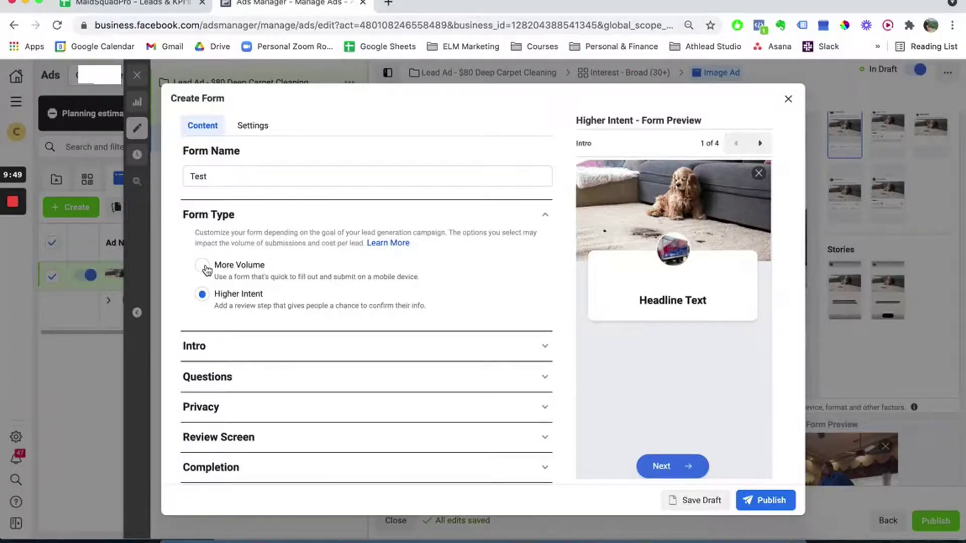
# Give the form's intro greeting the headline "2 Rooms of Deep Carpet Cleaning ONLY $80 in 5 Easy Steps!", keeping the ad's image as background.
pyautogui.click(218, 348)
pyautogui.scroll(-2, 395, 237)
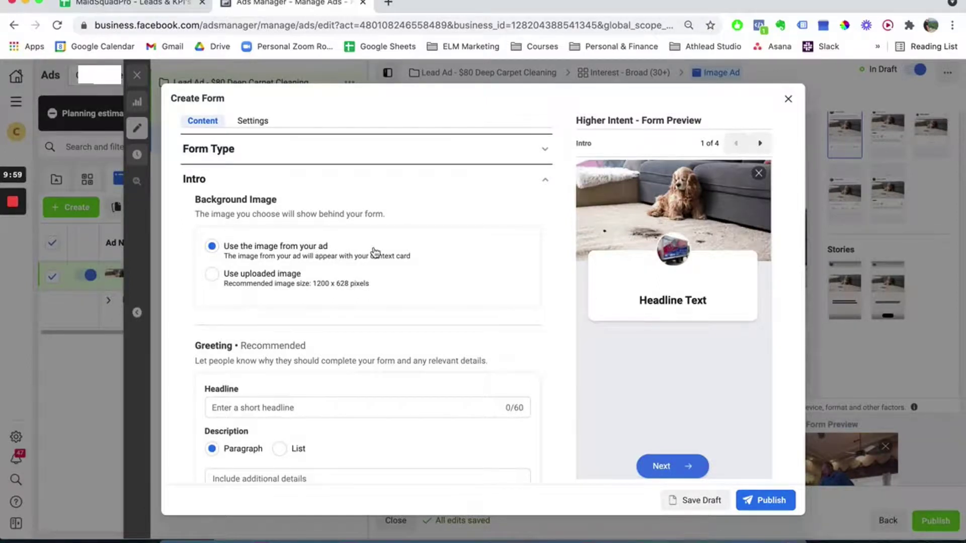
pyautogui.scroll(-2, 374, 252)
pyautogui.click(254, 346)
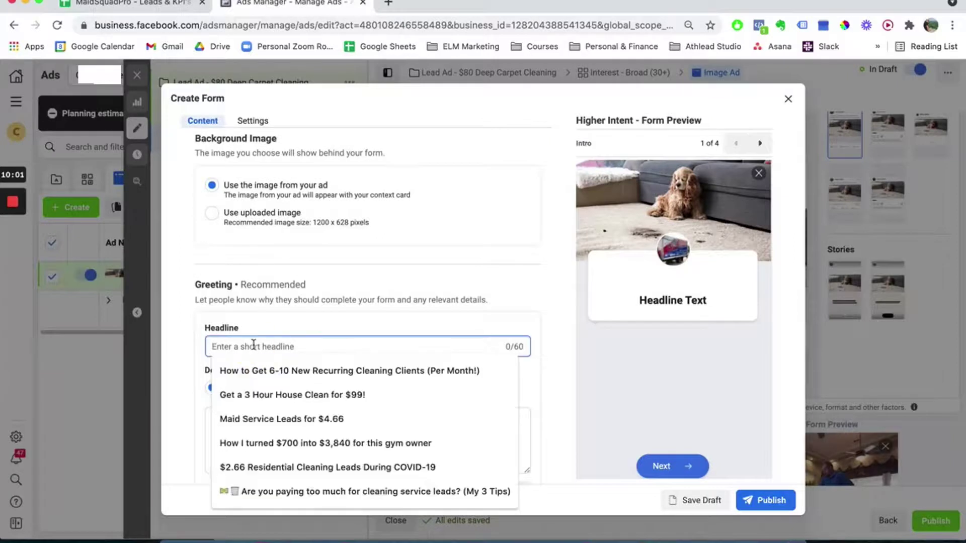
pyautogui.click(318, 325)
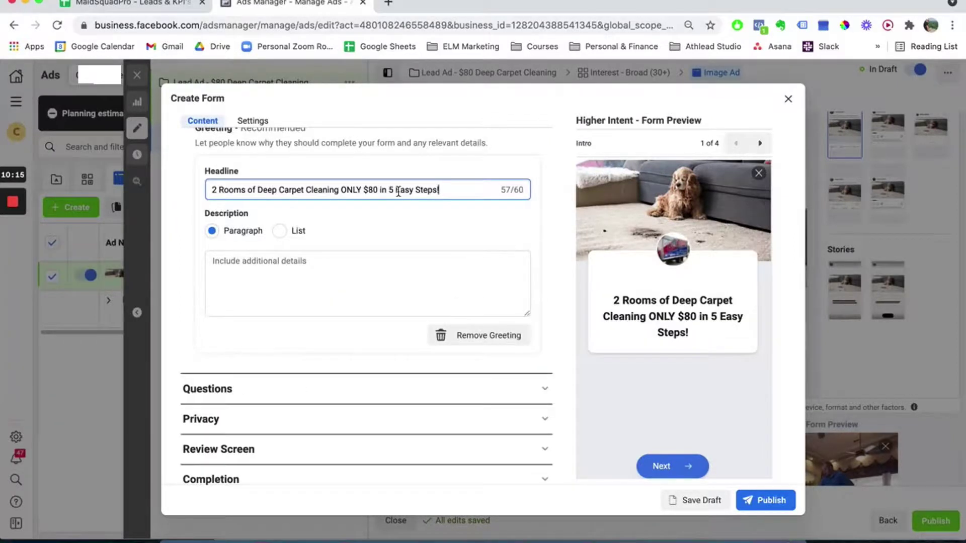
# Try the List format for the greeting description and switch it back to Paragraph.
pyautogui.click(249, 264)
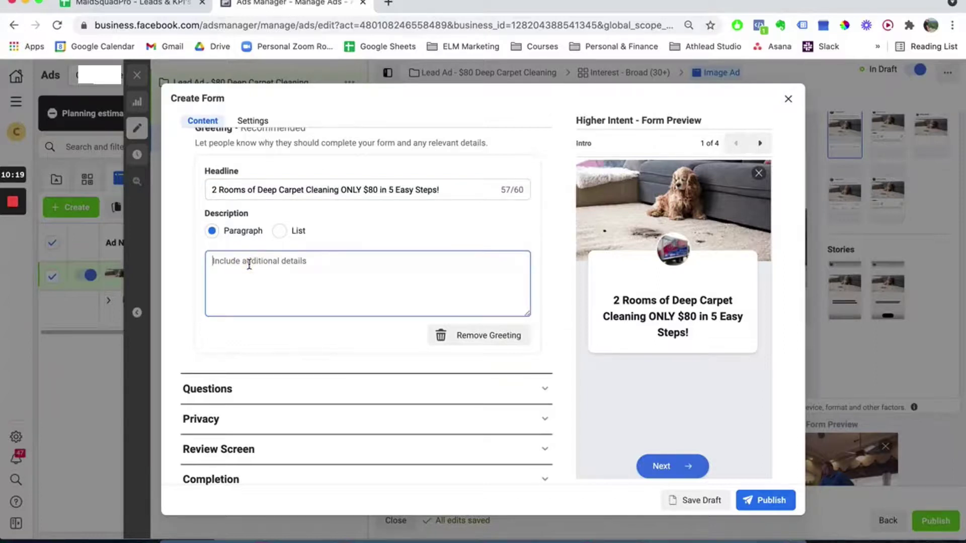
pyautogui.click(281, 231)
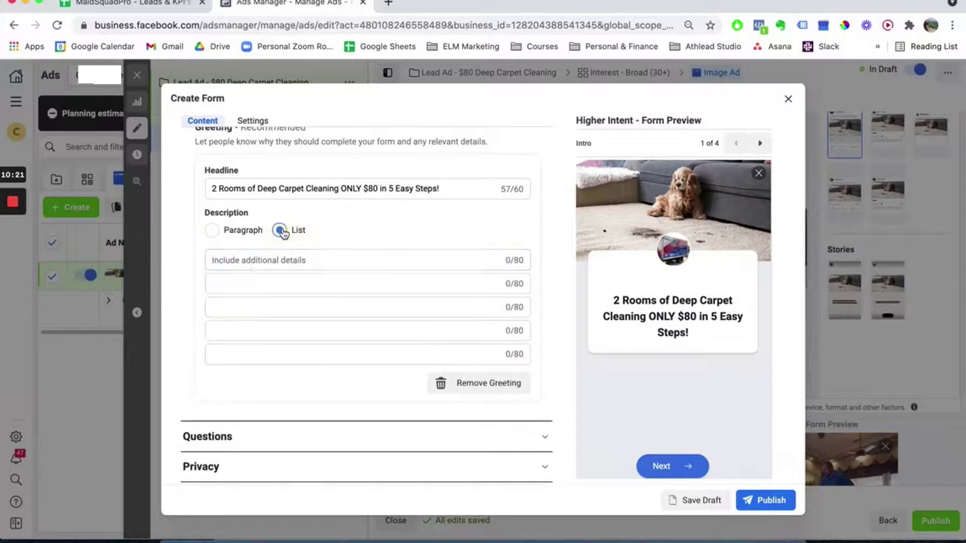
pyautogui.click(240, 261)
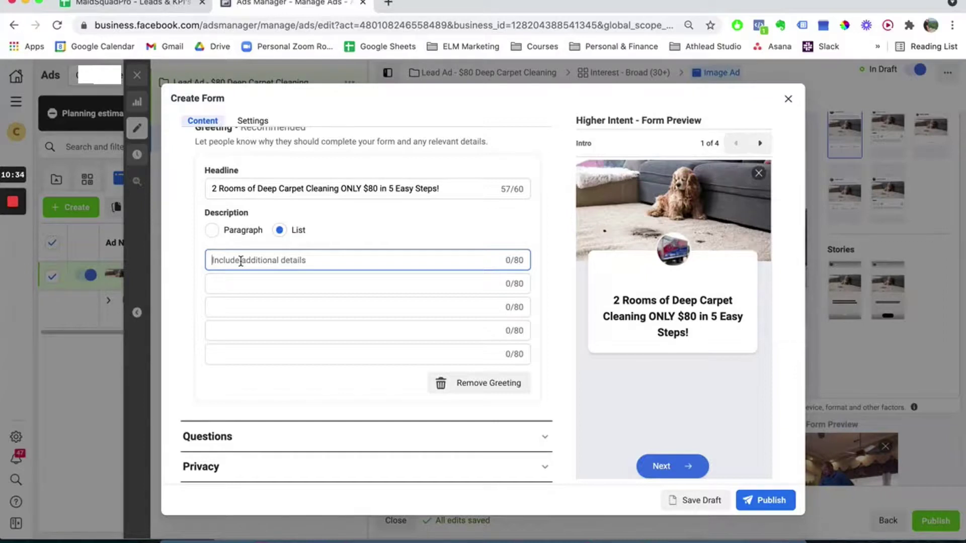
pyautogui.click(211, 230)
pyautogui.click(231, 263)
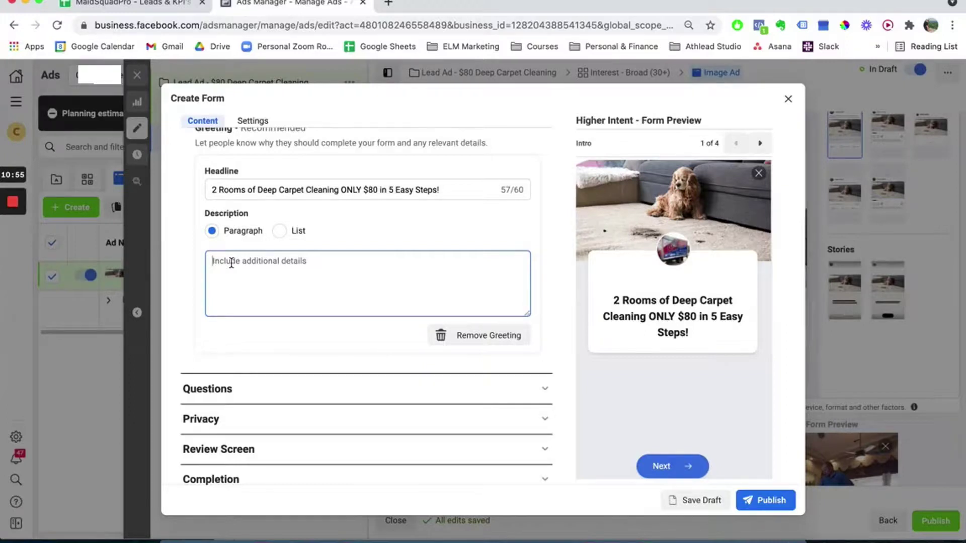
# Remove the default Full name and Email fields from the form's prefill questions.
pyautogui.click(227, 378)
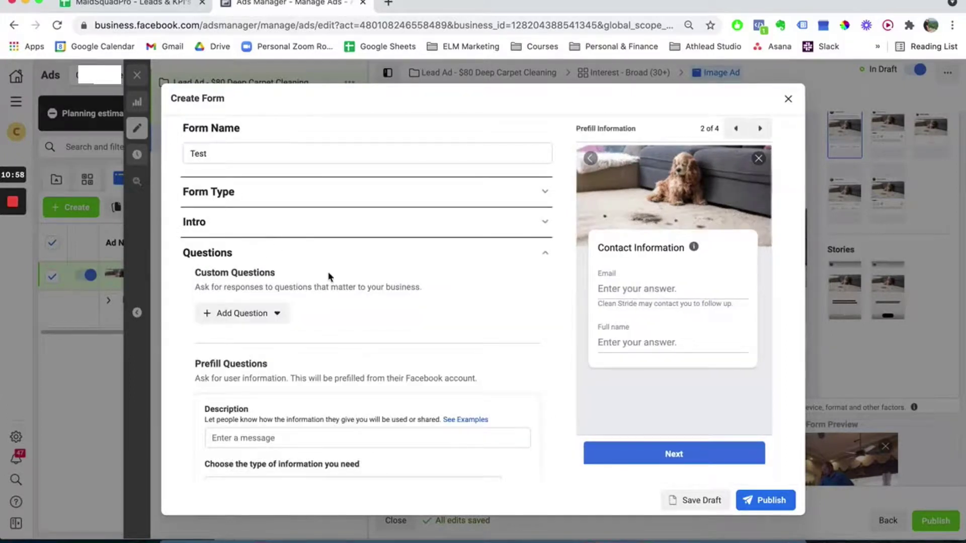
pyautogui.scroll(-5, 330, 276)
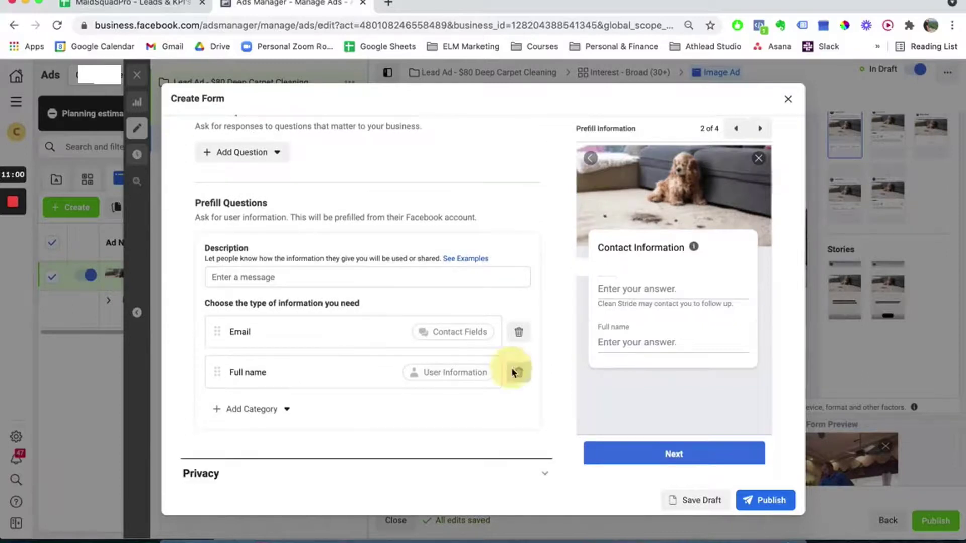
pyautogui.click(514, 372)
pyautogui.click(517, 331)
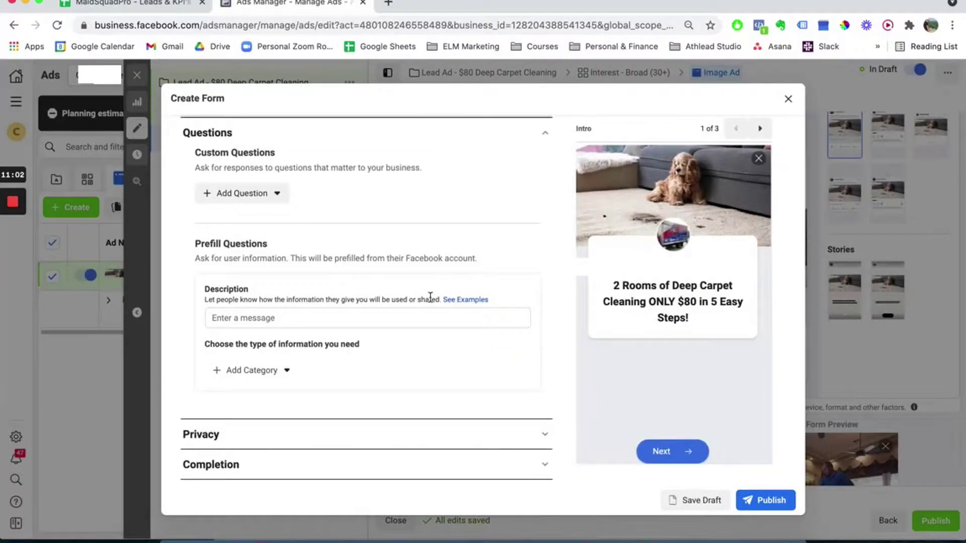
# Set the prefill description to "Please enter your correct details below" and add the Full name field.
pyautogui.click(304, 319)
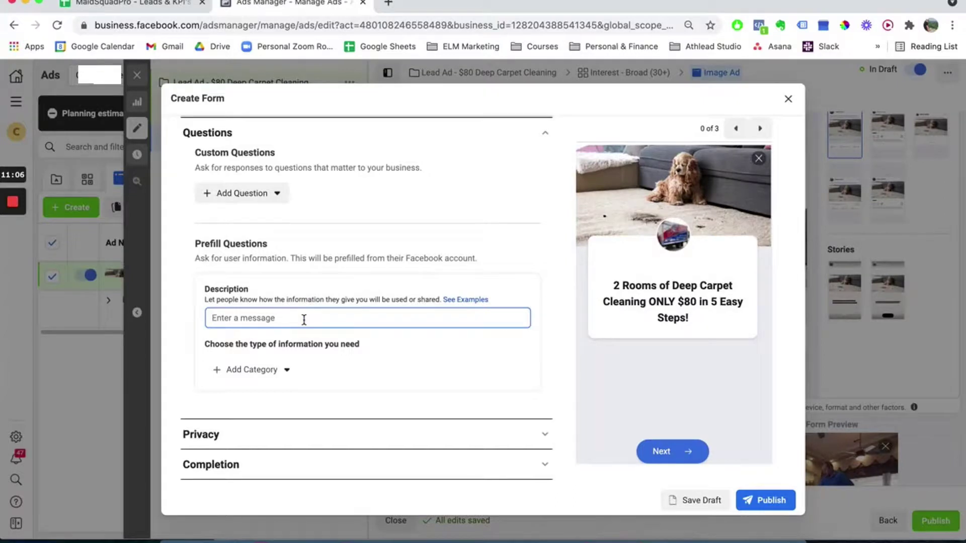
pyautogui.write('Pl')
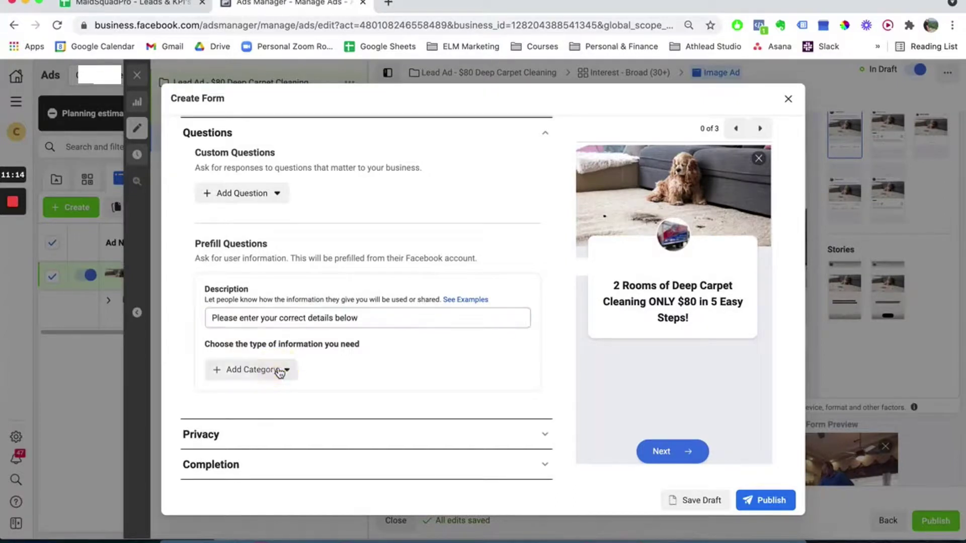
pyautogui.click(280, 371)
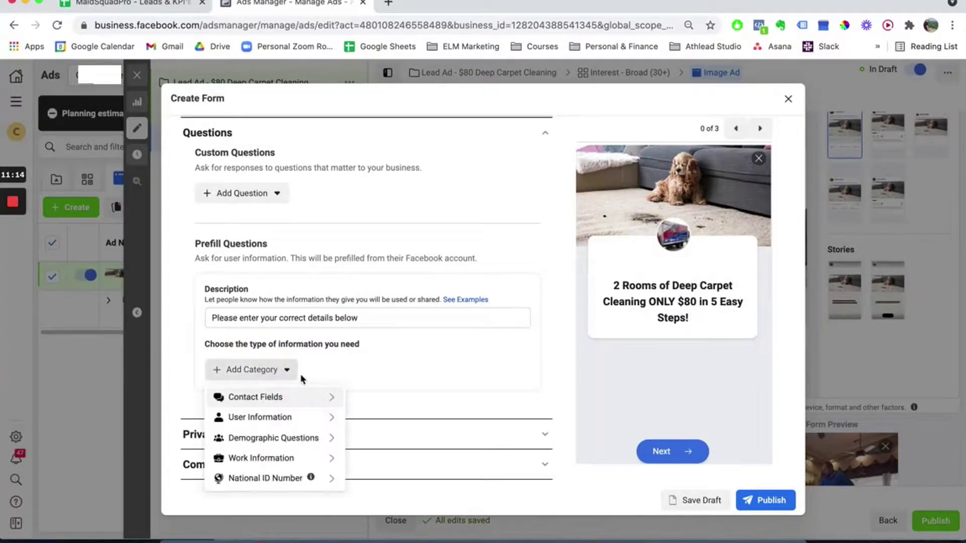
pyautogui.moveTo(292, 416)
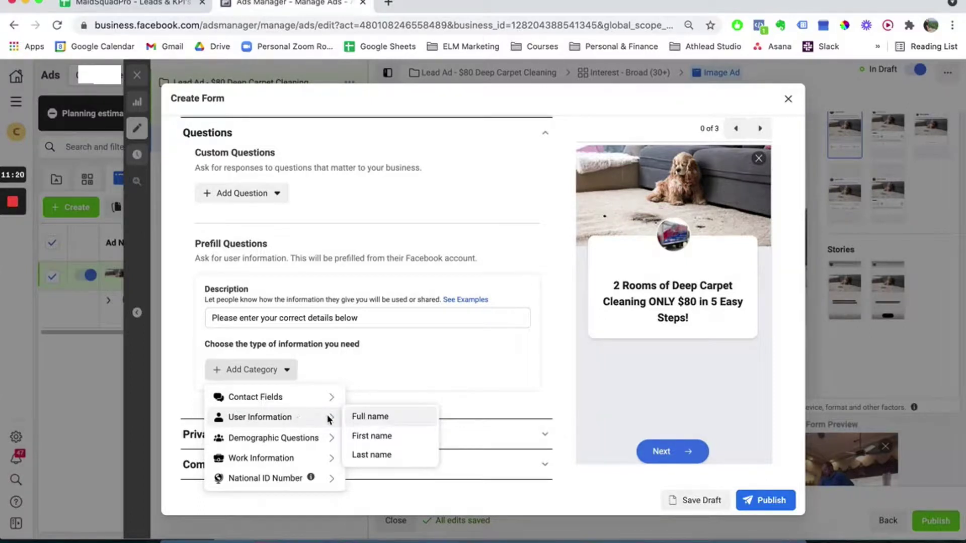
pyautogui.click(362, 417)
# Add the Email contact field to the prefill questions below Full name.
pyautogui.click(257, 407)
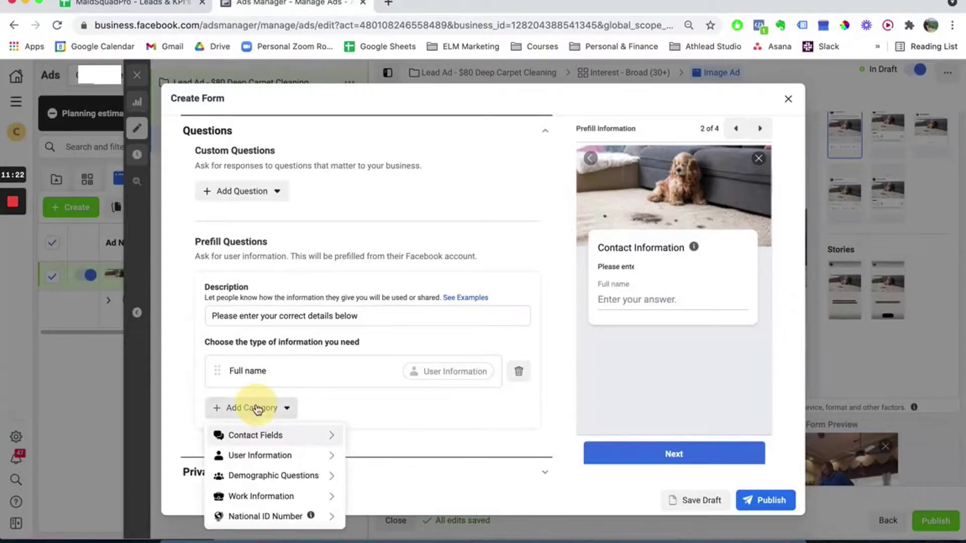
pyautogui.moveTo(281, 438)
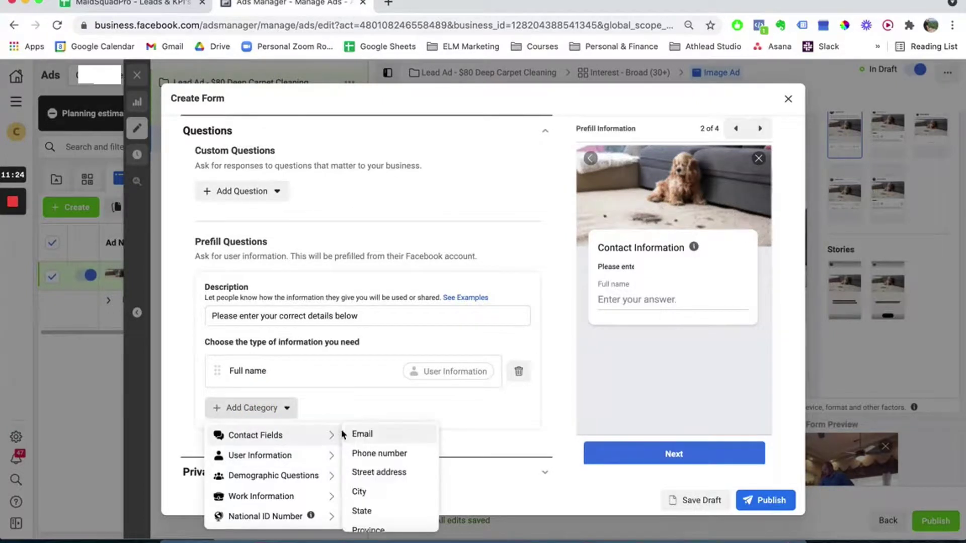
pyautogui.click(352, 435)
# Add the Phone number contact field to the prefill questions below Email.
pyautogui.scroll(-1, 292, 367)
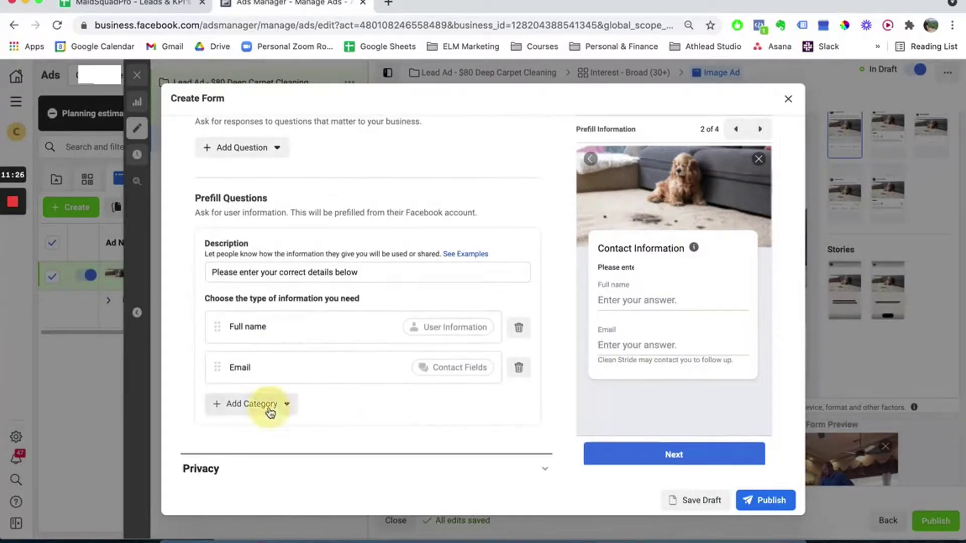
pyautogui.click(268, 404)
pyautogui.moveTo(241, 432)
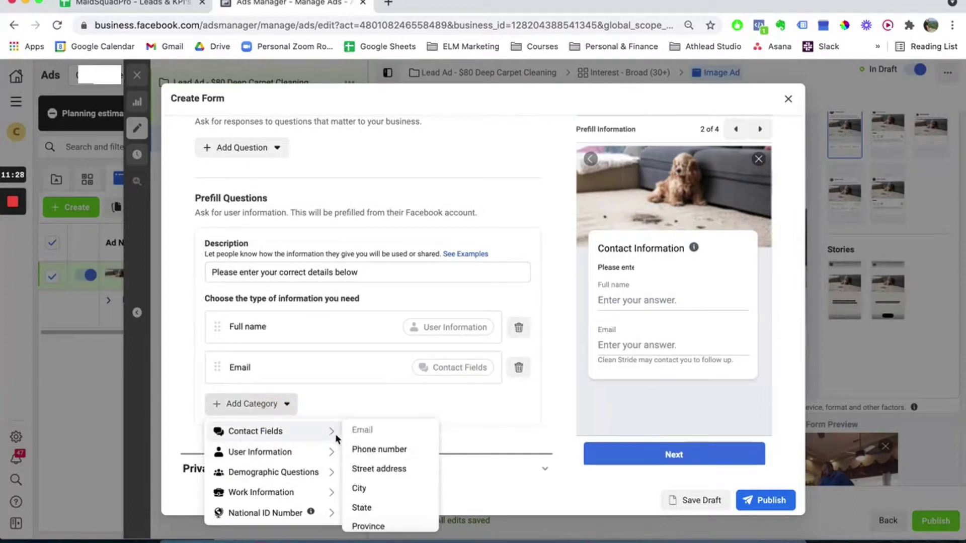
pyautogui.click(361, 449)
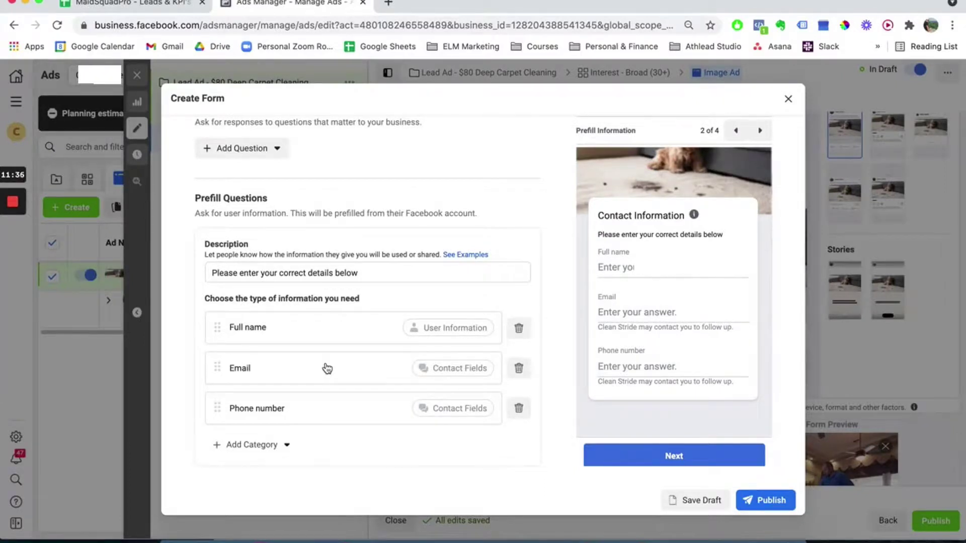
# Review the form's Privacy policy fields, the Review Screen section and the privacy review preview.
pyautogui.scroll(-3, 326, 364)
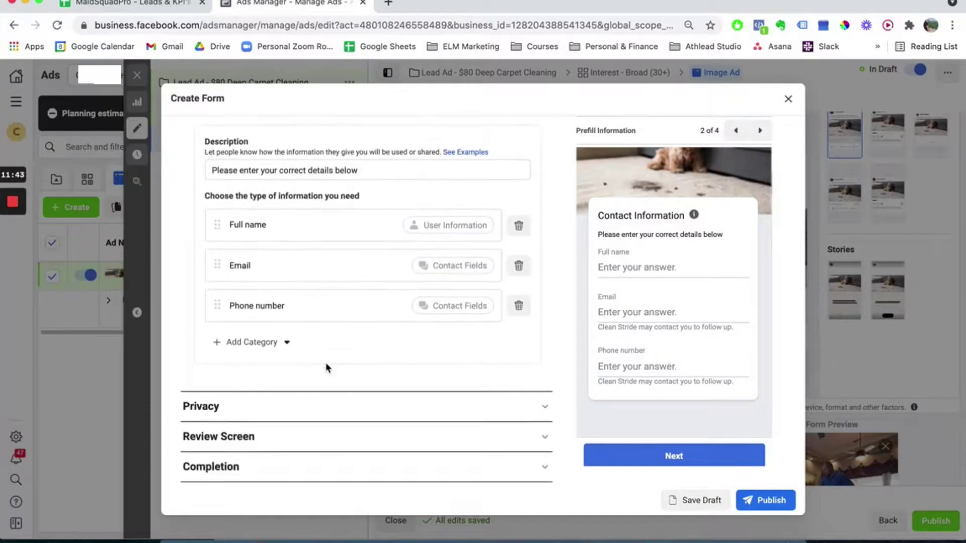
pyautogui.click(345, 408)
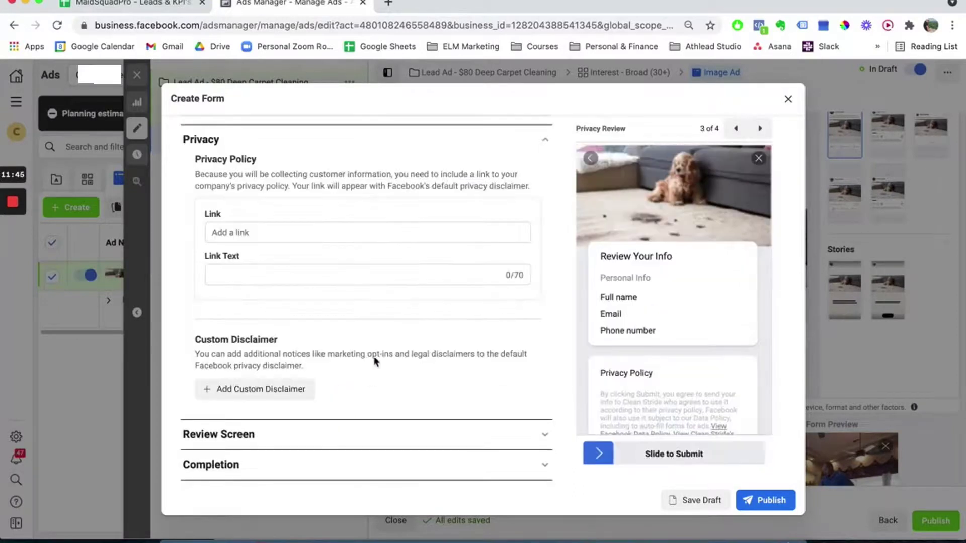
pyautogui.click(289, 275)
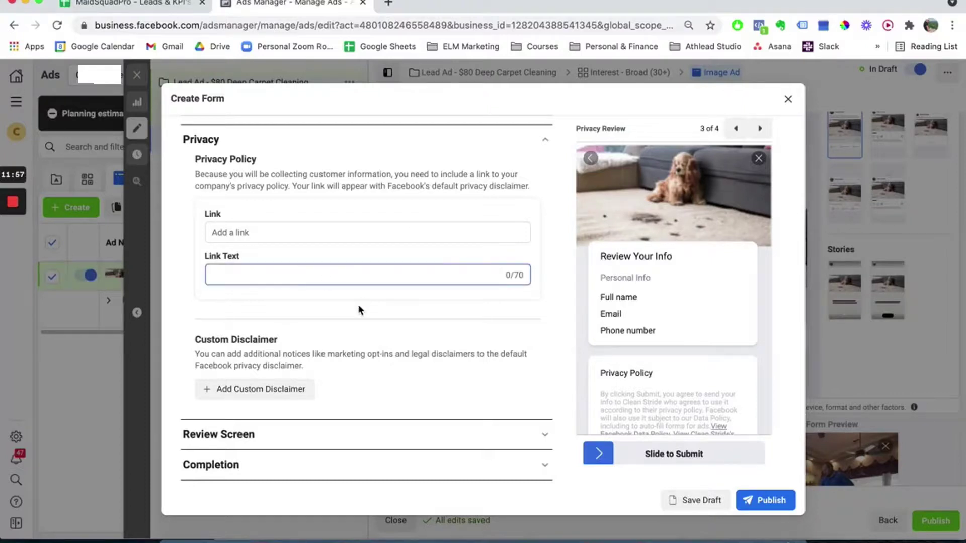
pyautogui.click(289, 436)
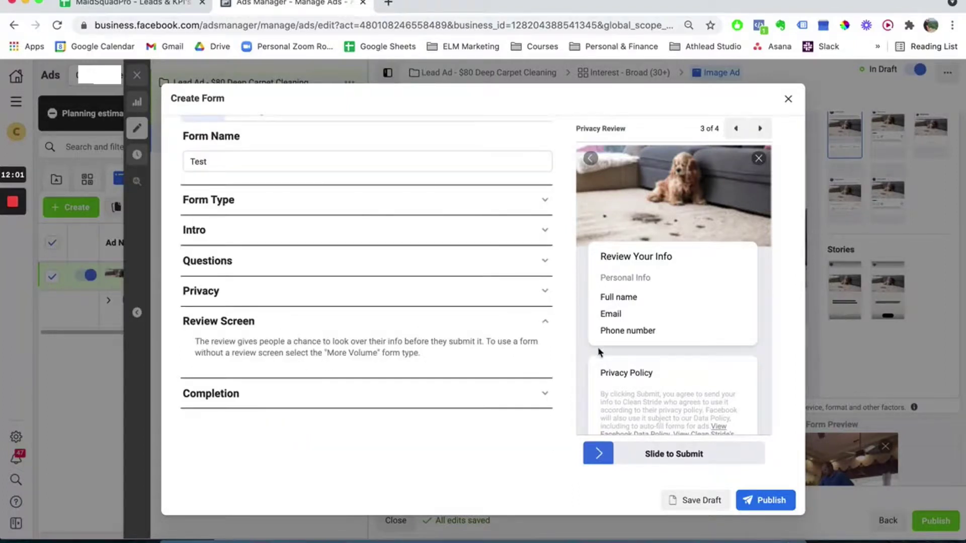
pyautogui.scroll(-2, 679, 318)
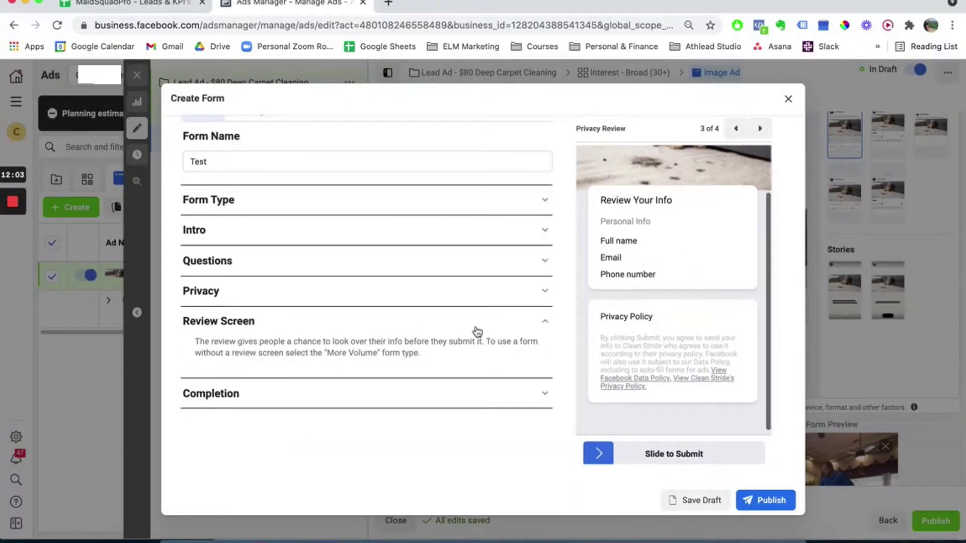
# Open the form's Completion section and set its call-to-action button to Call Business.
pyautogui.click(386, 393)
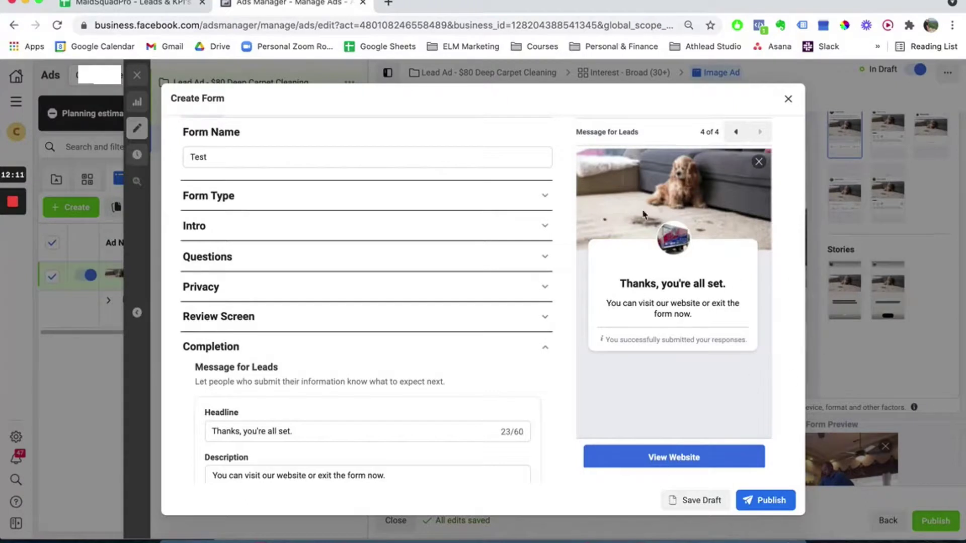
pyautogui.scroll(-1, 413, 304)
pyautogui.scroll(-3, 413, 304)
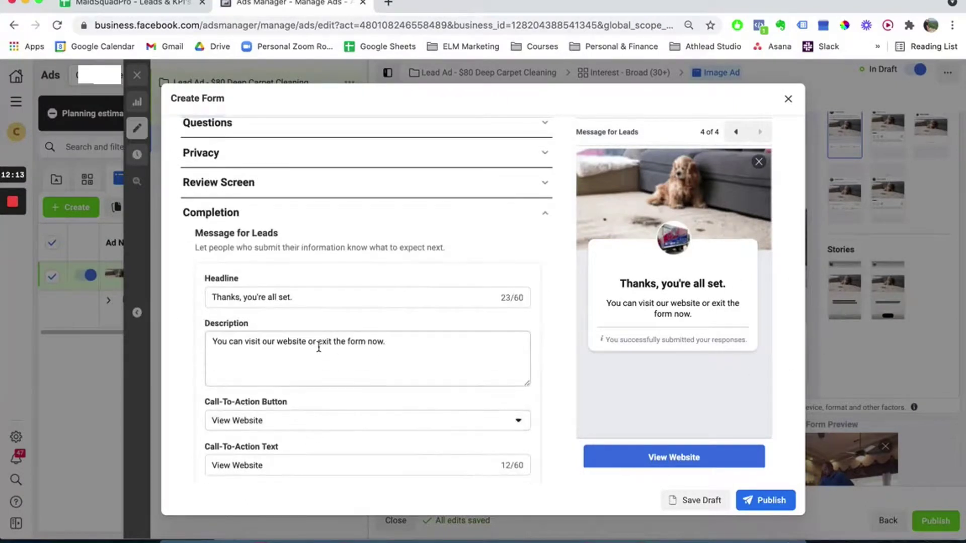
pyautogui.click(303, 420)
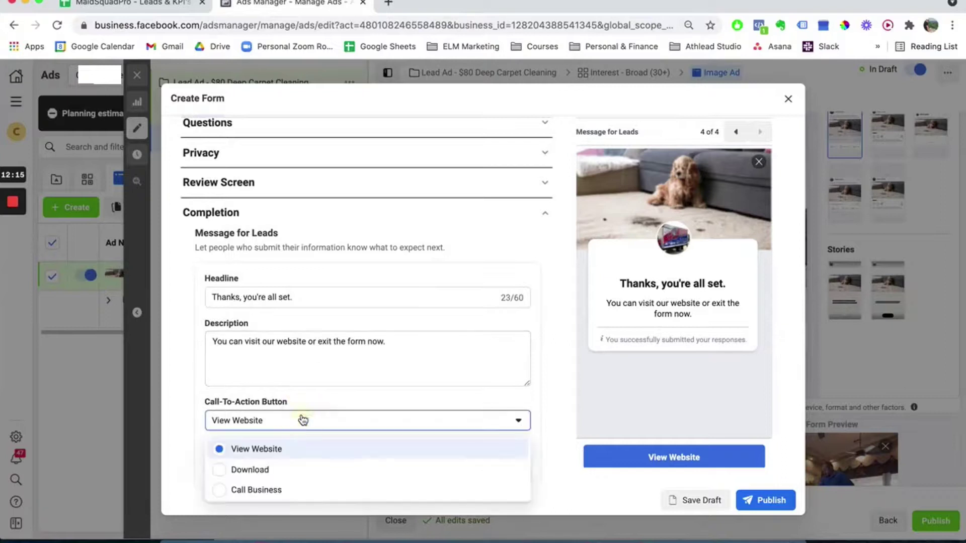
pyautogui.click(254, 489)
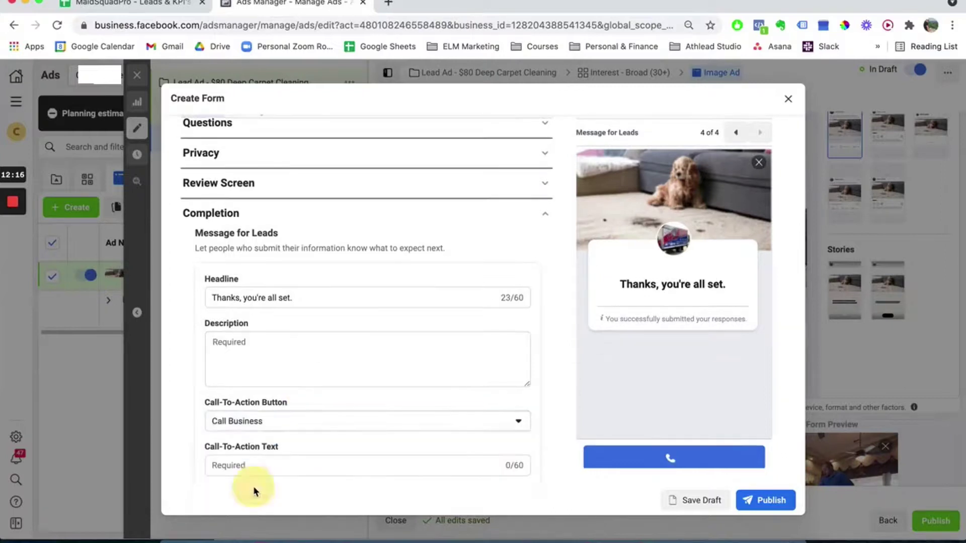
# Write the completion description as "But wait..." followed, after a blank line, by "If you call in the next 10 minutes, we'll include ____/".
pyautogui.click(277, 347)
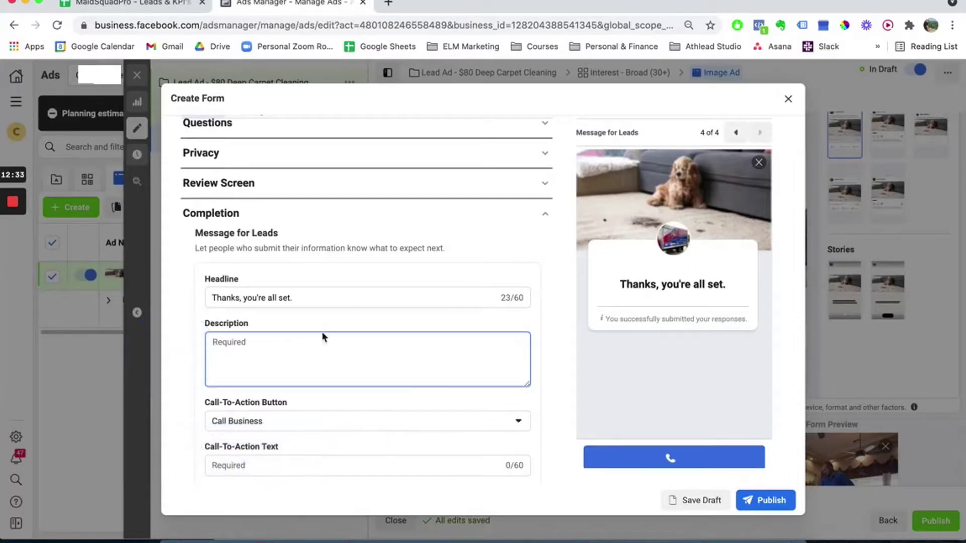
pyautogui.write('But wait...')
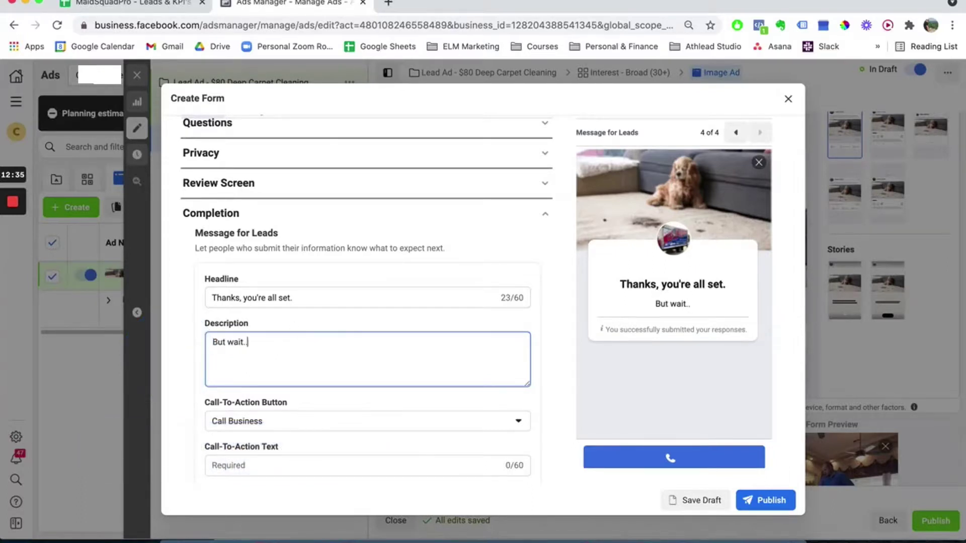
pyautogui.press('Return')
pyautogui.write('If you cal in')
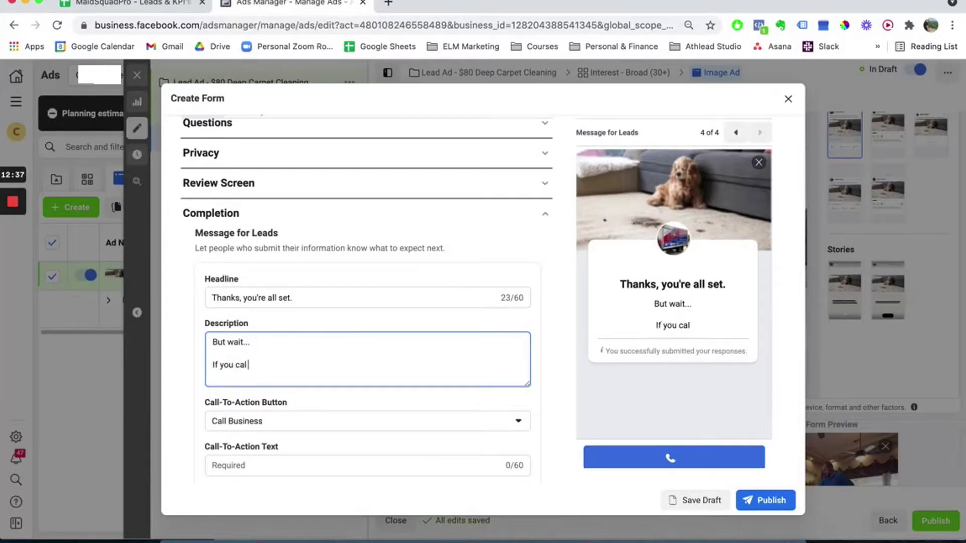
pyautogui.press('BackSpace')
pyautogui.press('BackSpace')
pyautogui.press('BackSpace')
pyautogui.write('l in the')
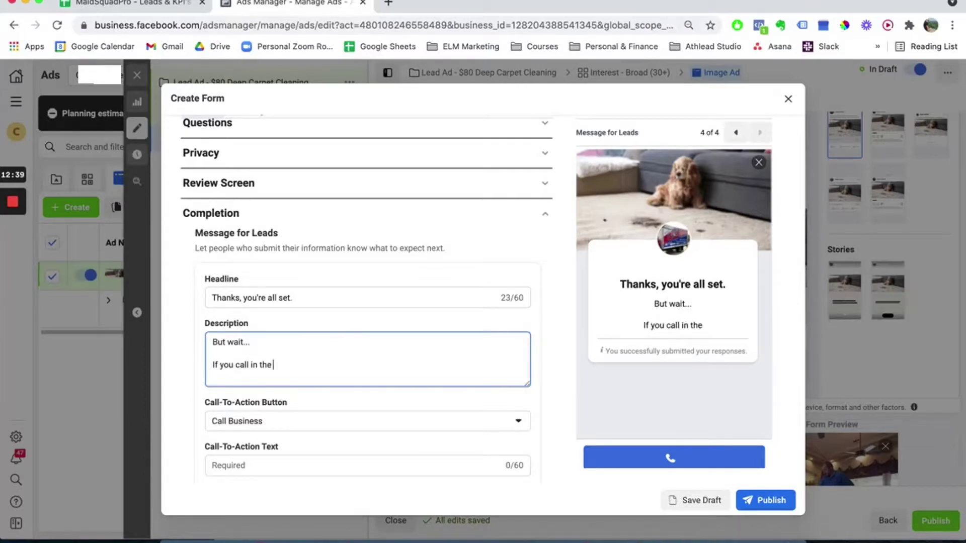
pyautogui.write(' next 10 minute')
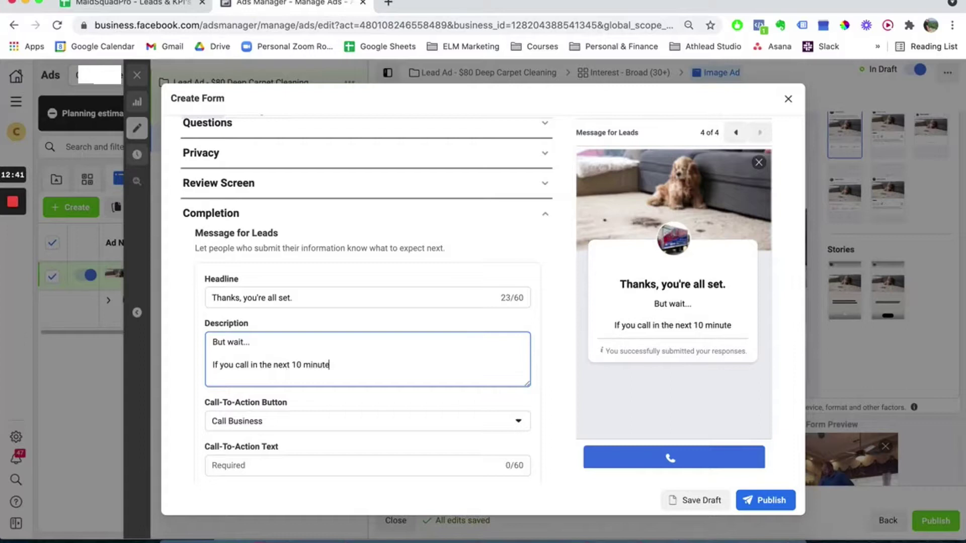
pyautogui.write("s, we'll includ")
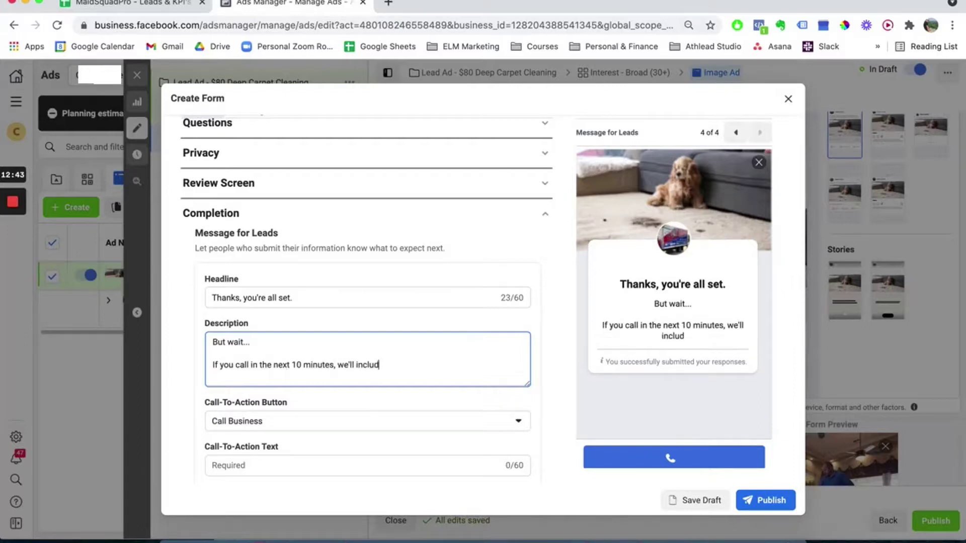
pyautogui.write('e ___/')
pyautogui.click(414, 365)
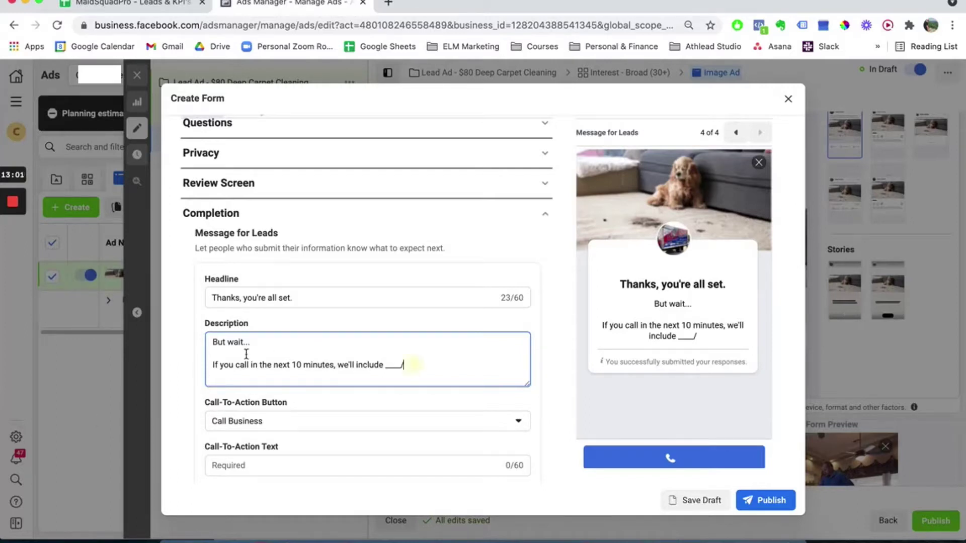
pyautogui.keyDown('shift'); pyautogui.click(201, 346); pyautogui.keyUp('shift')
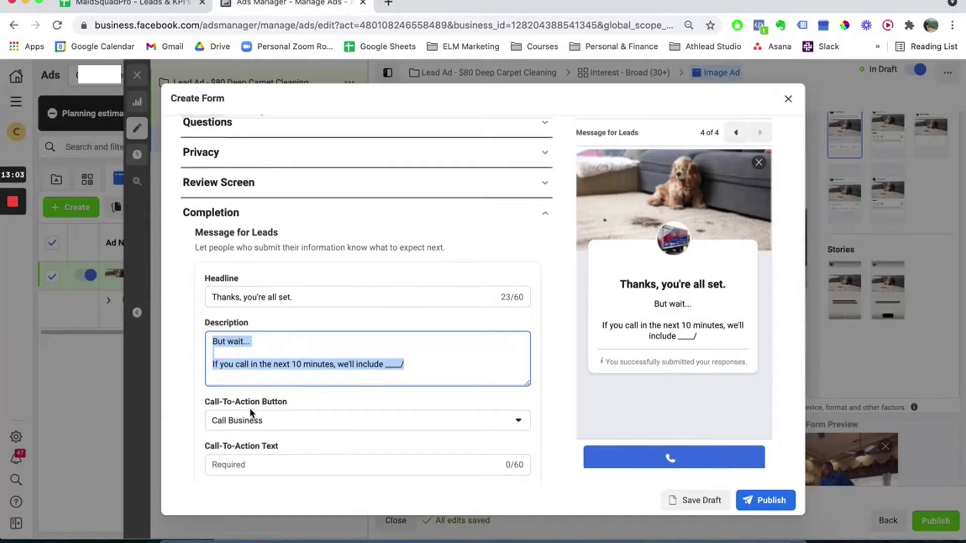
# Change the completion message's call-to-action button to View Website and check its link field and description.
pyautogui.scroll(-1, 272, 398)
pyautogui.click(286, 370)
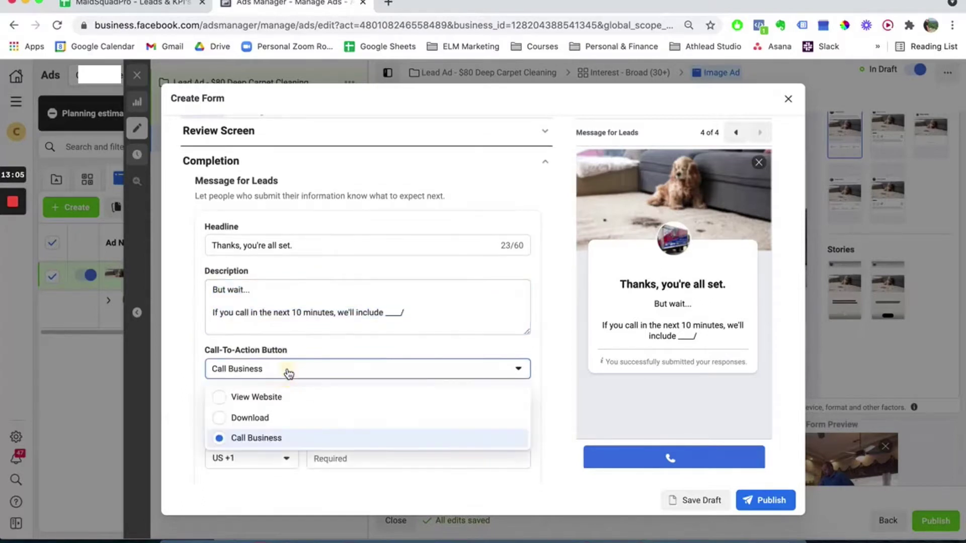
pyautogui.click(268, 396)
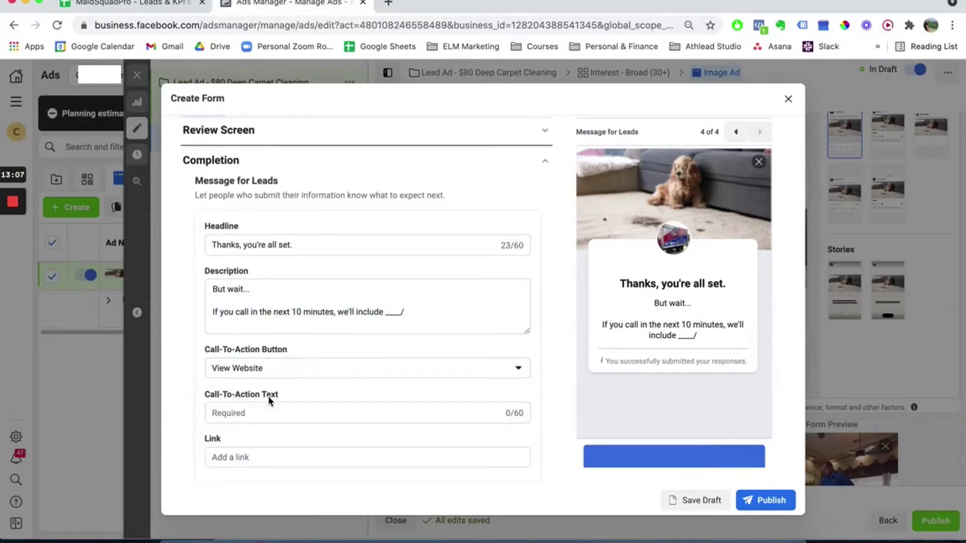
pyautogui.click(268, 457)
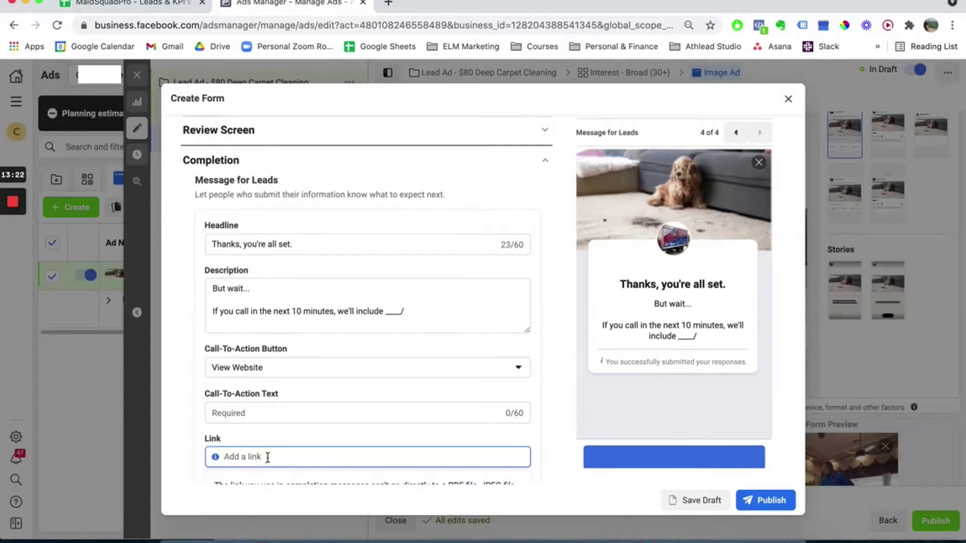
pyautogui.click(404, 310)
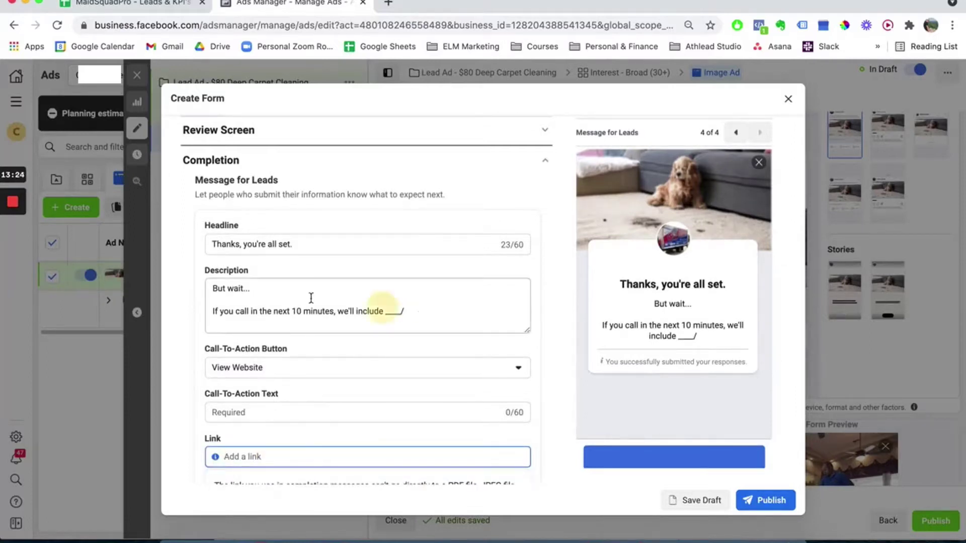
pyautogui.moveTo(311, 297); pyautogui.dragTo(195, 285)
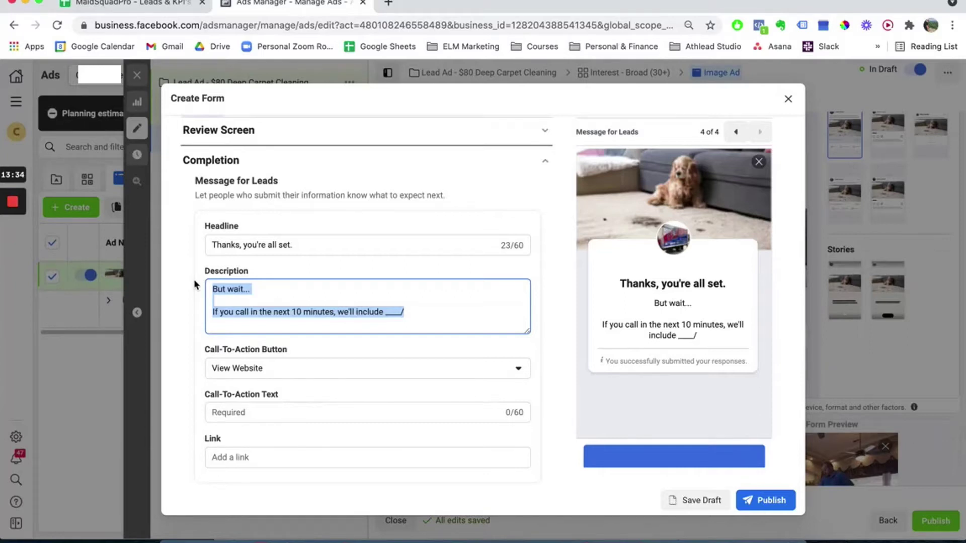
# Set the completion message's call-to-action text to "Schedule Now" and start editing its website link.
pyautogui.scroll(-1, 264, 322)
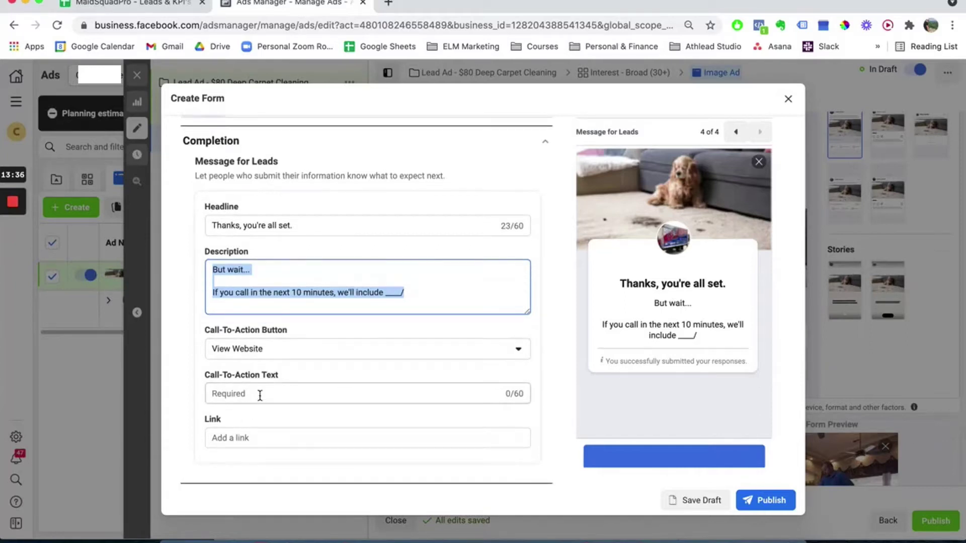
pyautogui.click(260, 395)
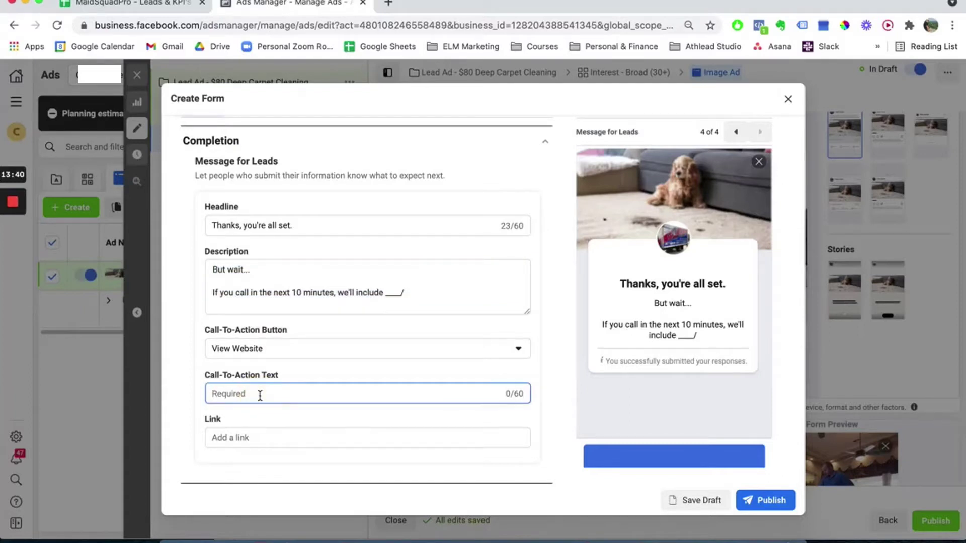
pyautogui.write('Schedule Now')
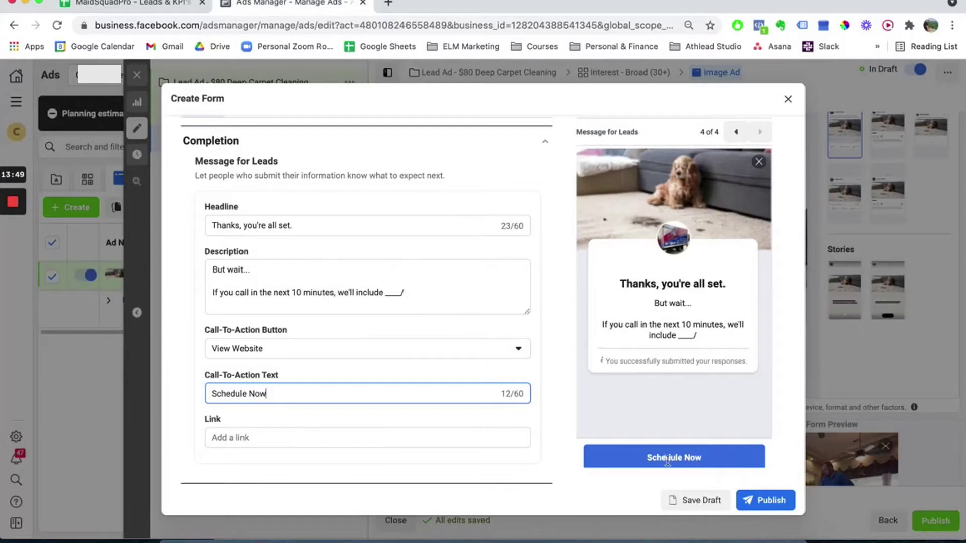
pyautogui.click(232, 434)
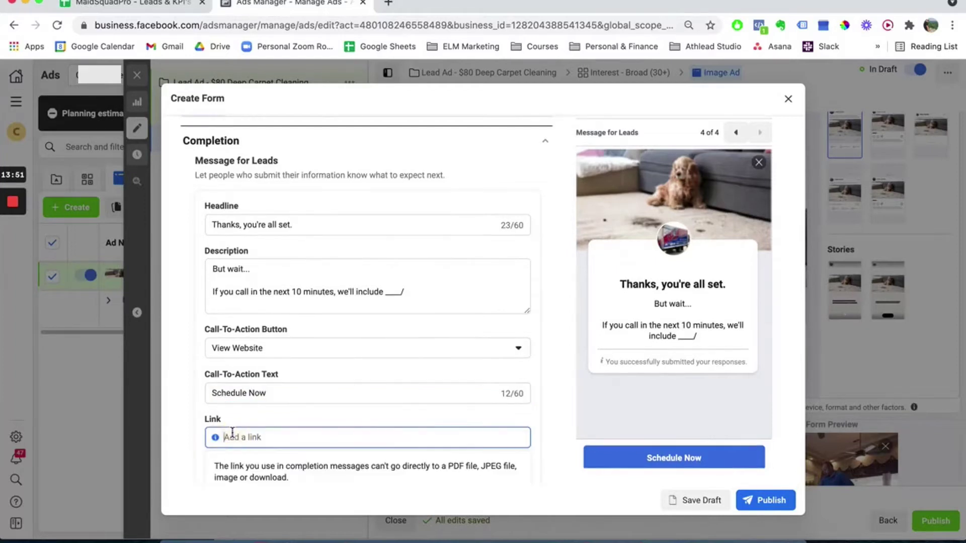